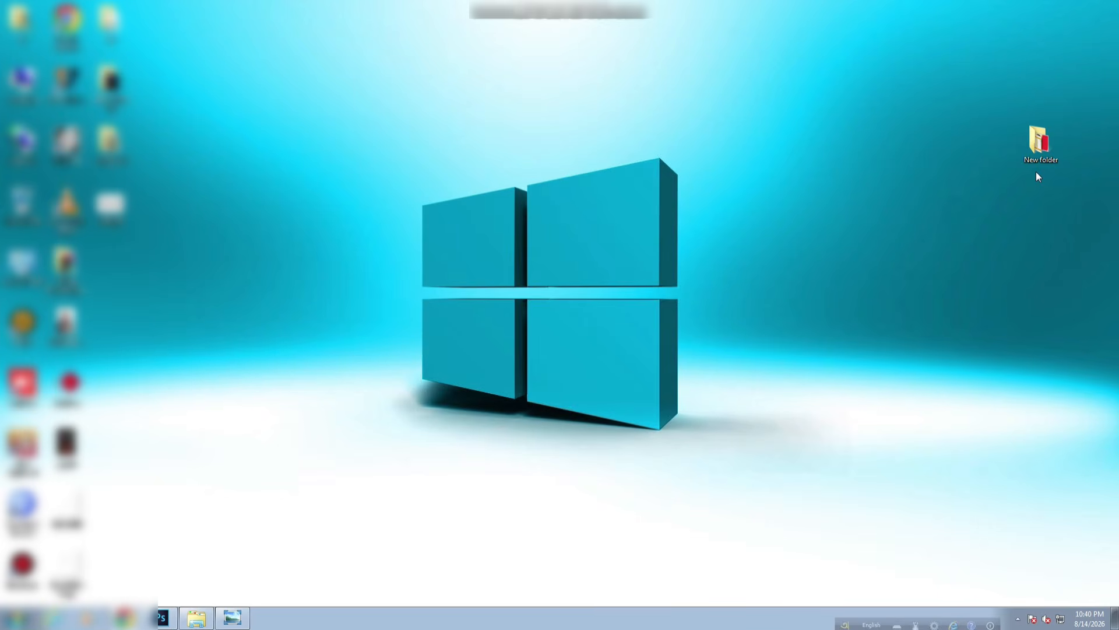
- Open the desktop's New folder and preview album design 01 in Windows Photo Viewer
mouse_move(1042, 152)
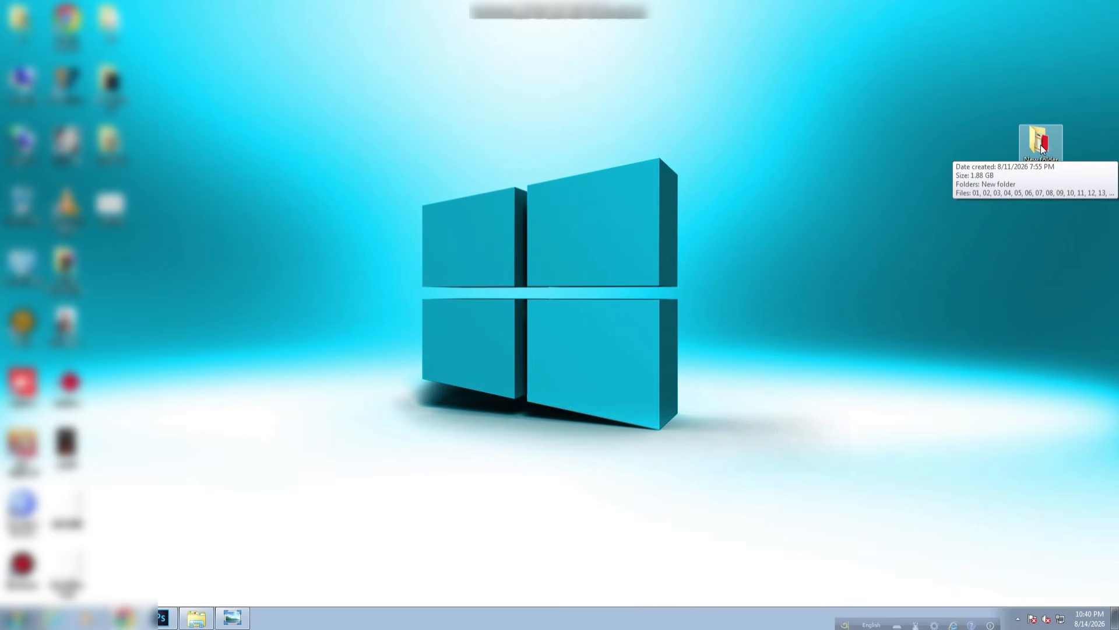
double_click(1039, 144)
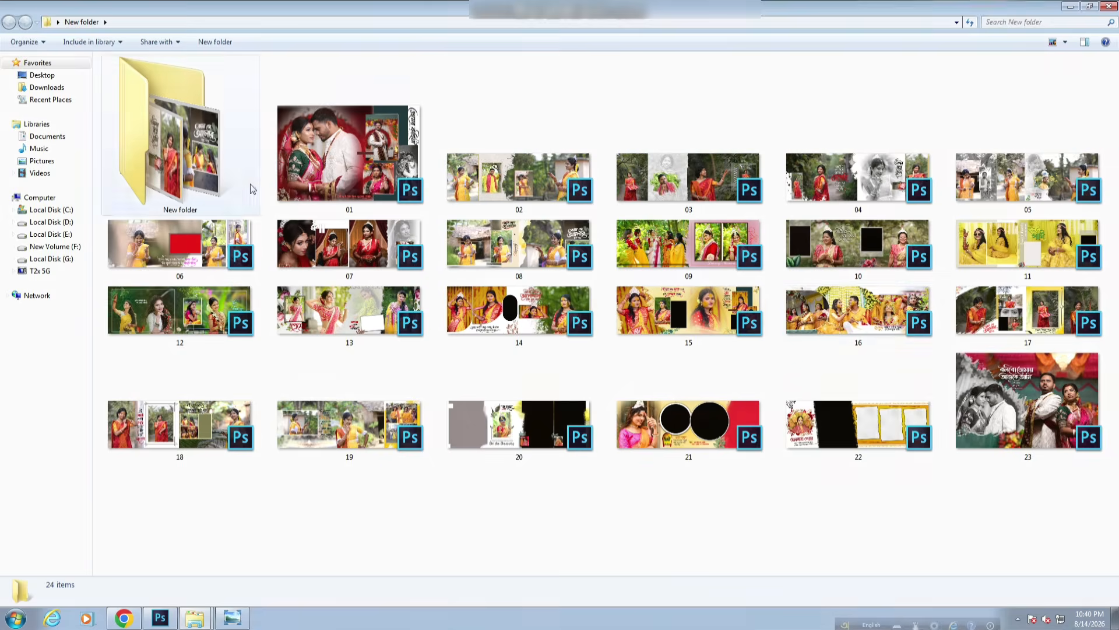
right_click(347, 165)
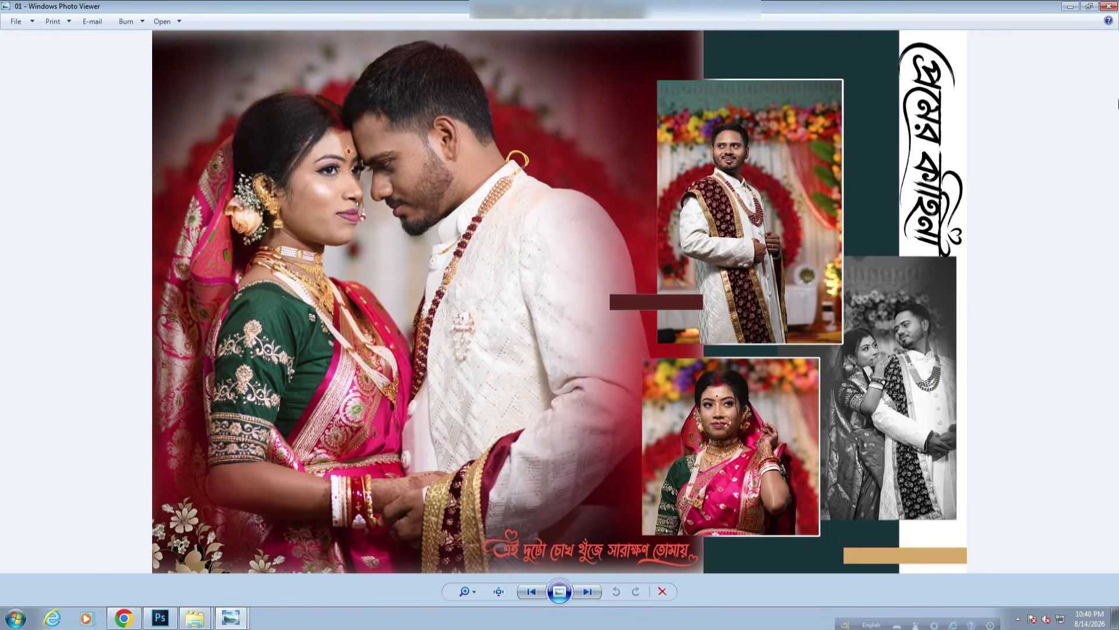
- Look through the wedding album page designs from 01 to 23 one after another
key(Right)
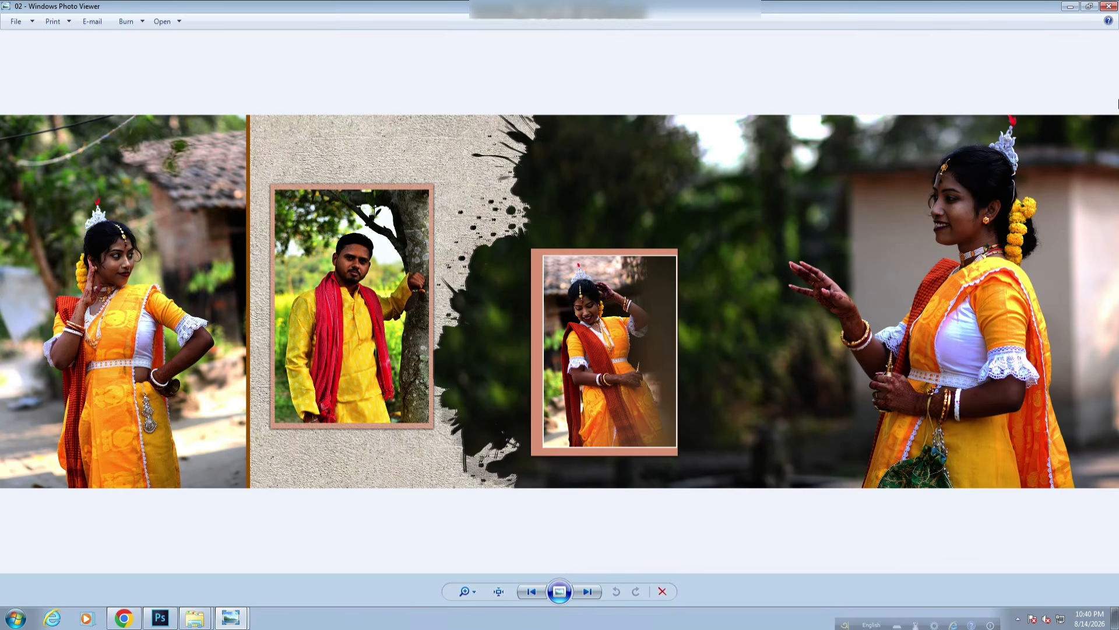
key(Right)
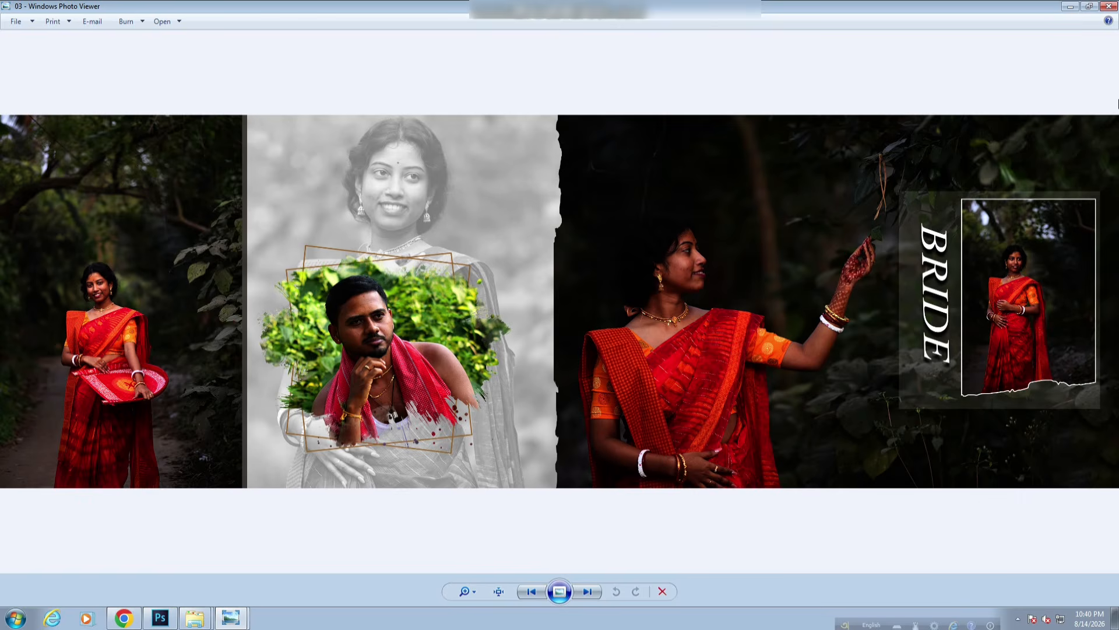
key(Right)
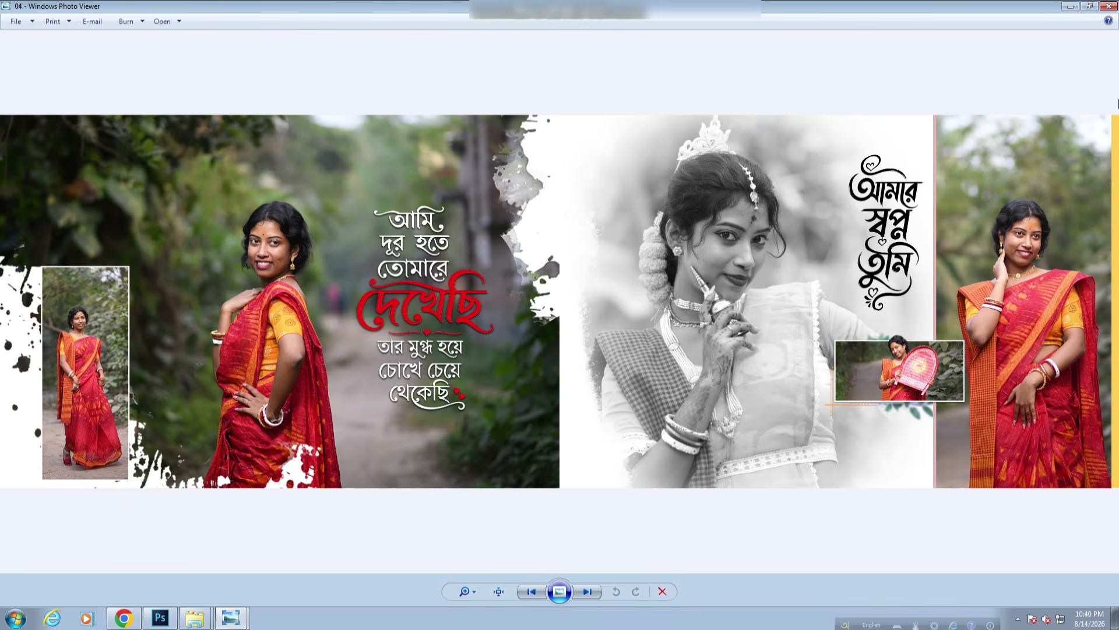
key(Right)
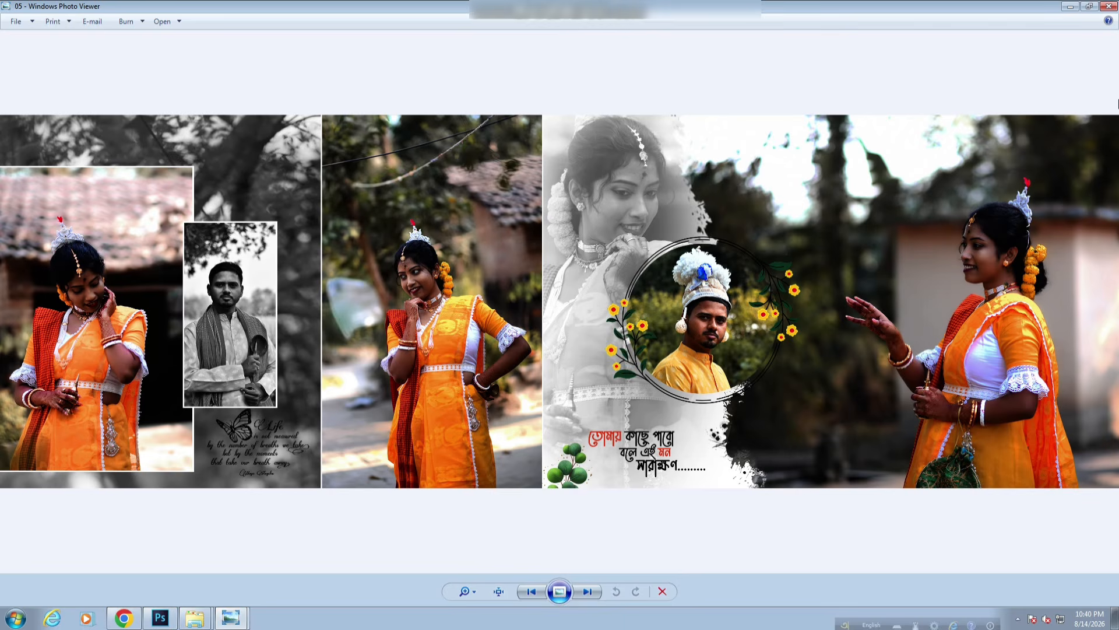
key(Right)
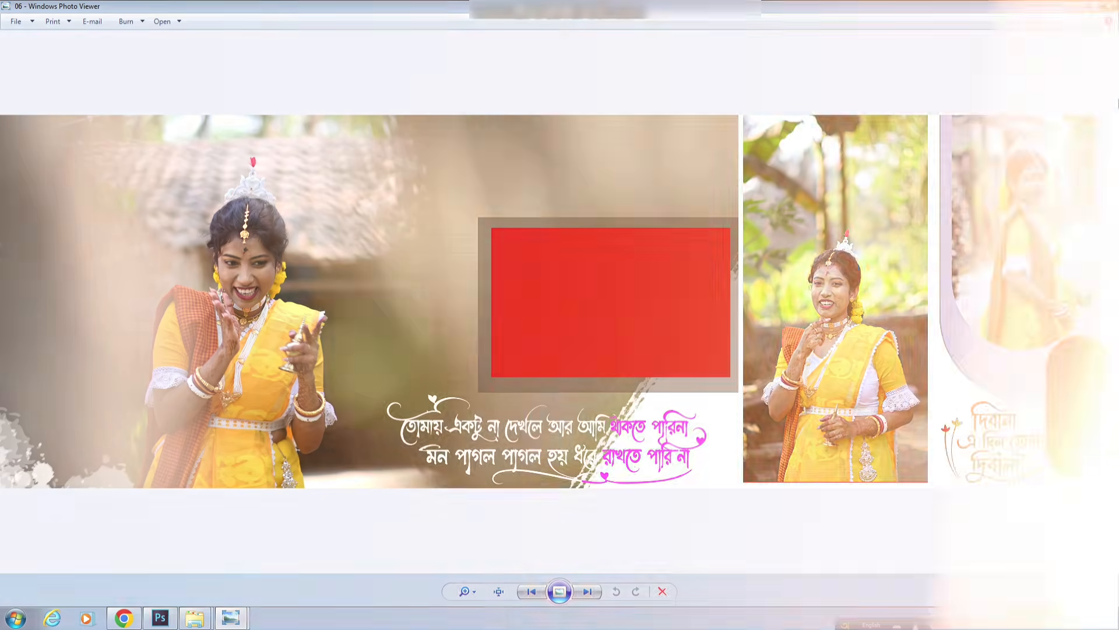
key(Right)
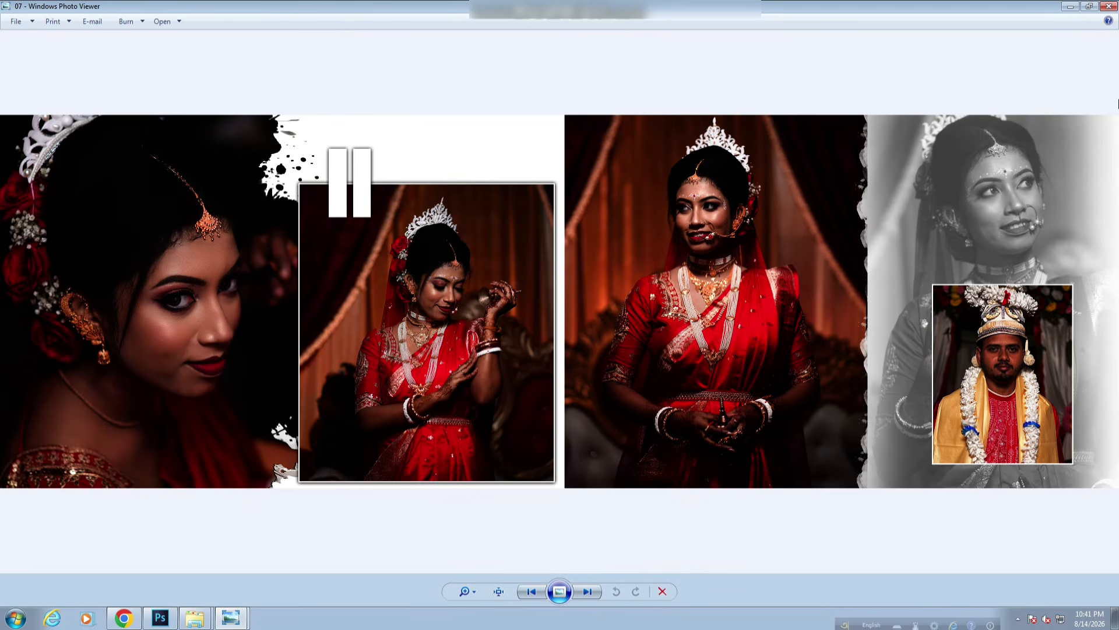
key(Right)
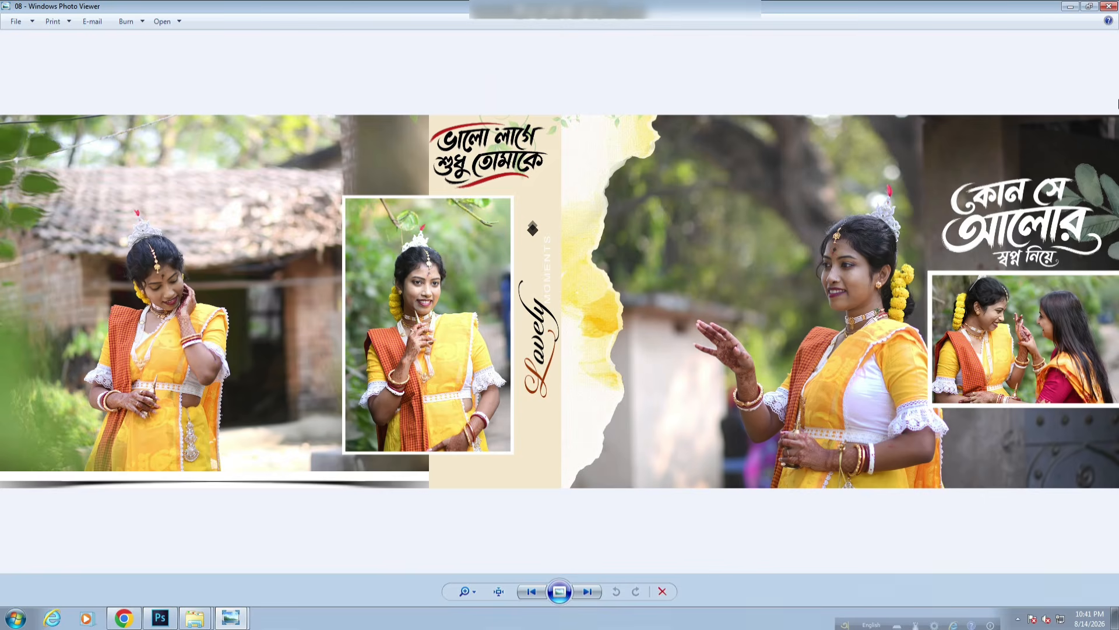
key(Right)
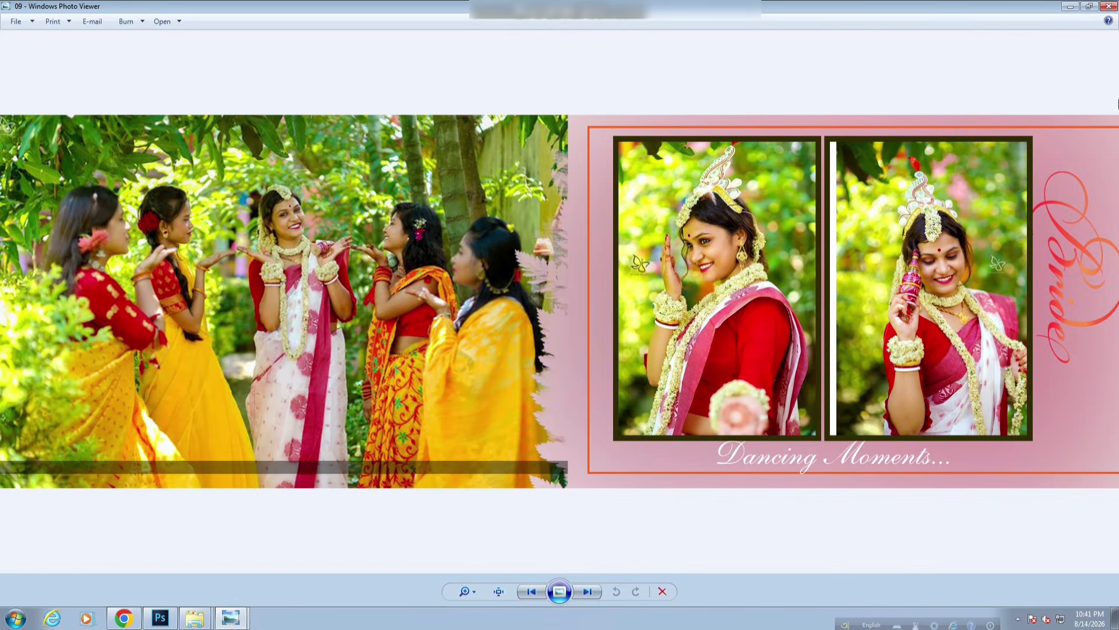
key(Right)
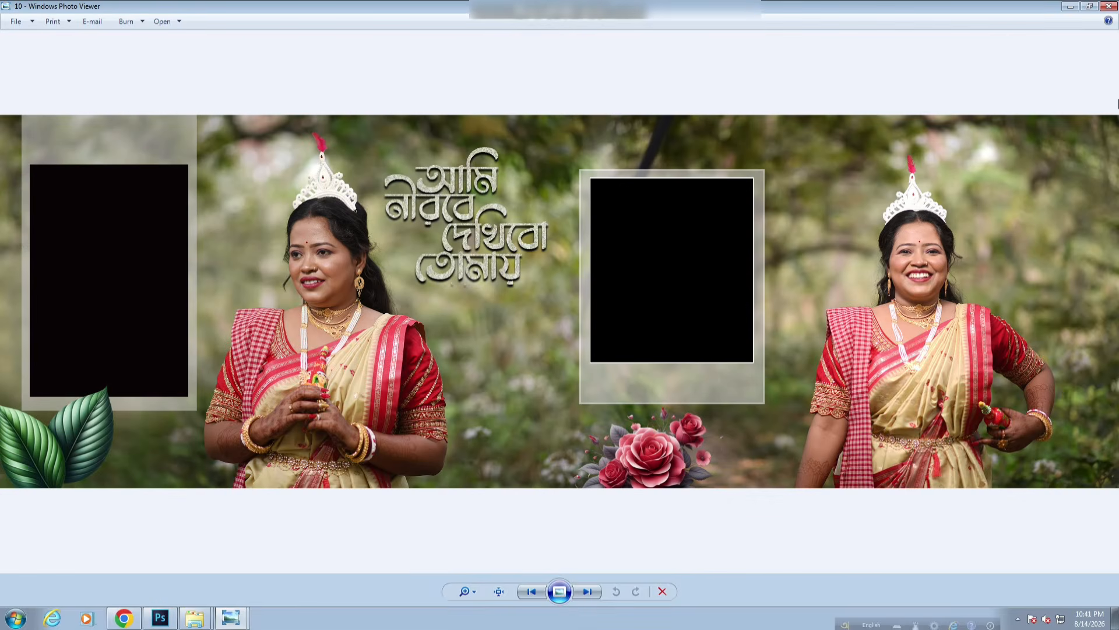
key(Right)
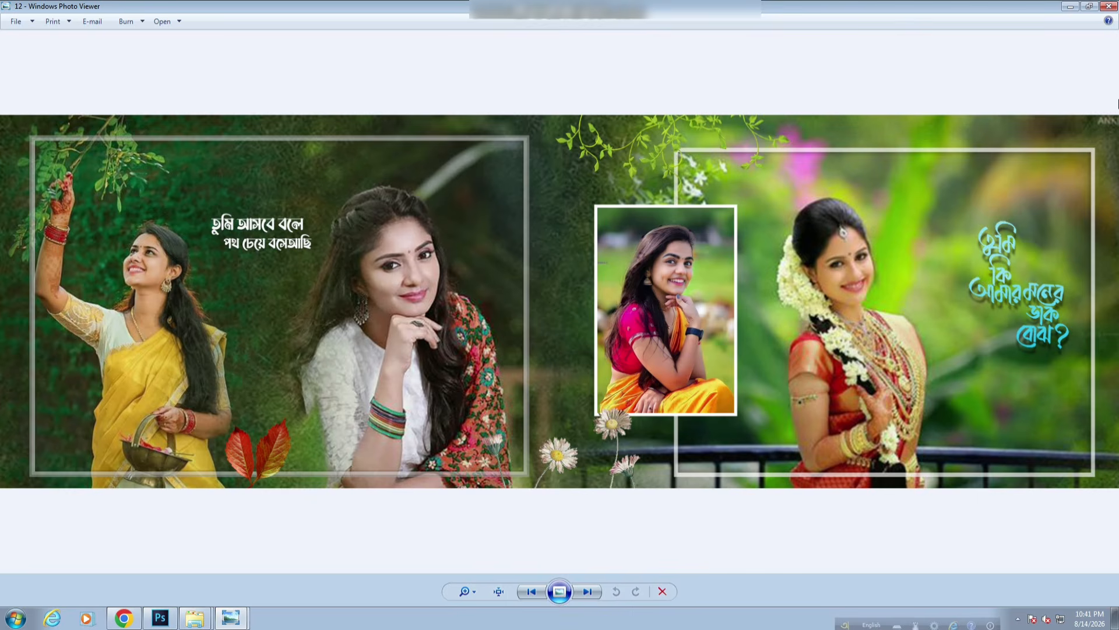
key(Right)
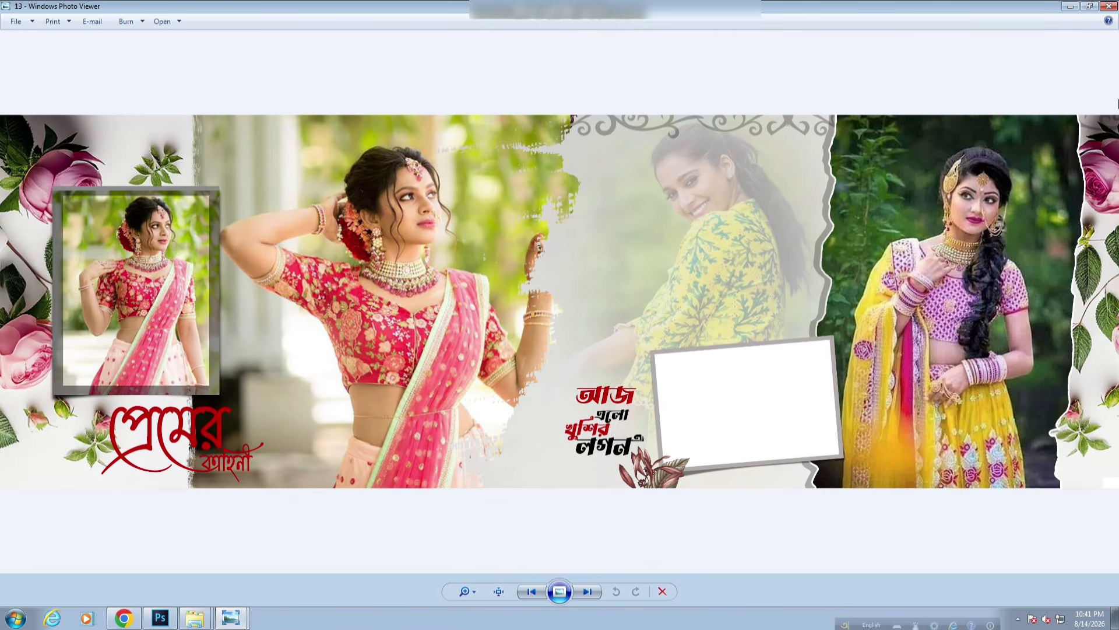
key(Right)
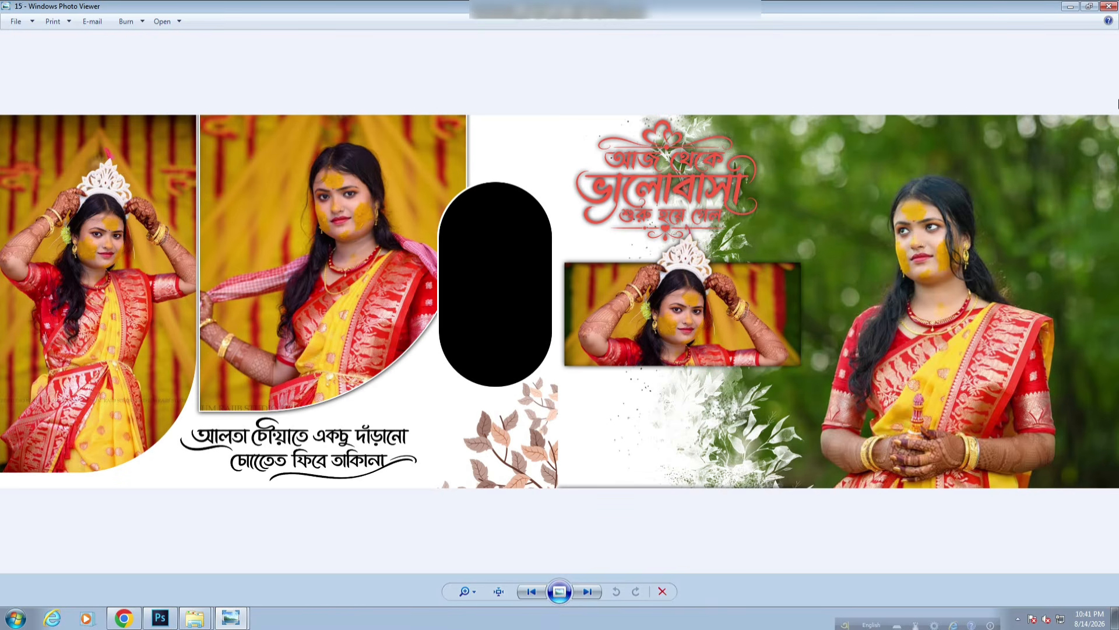
key(Right)
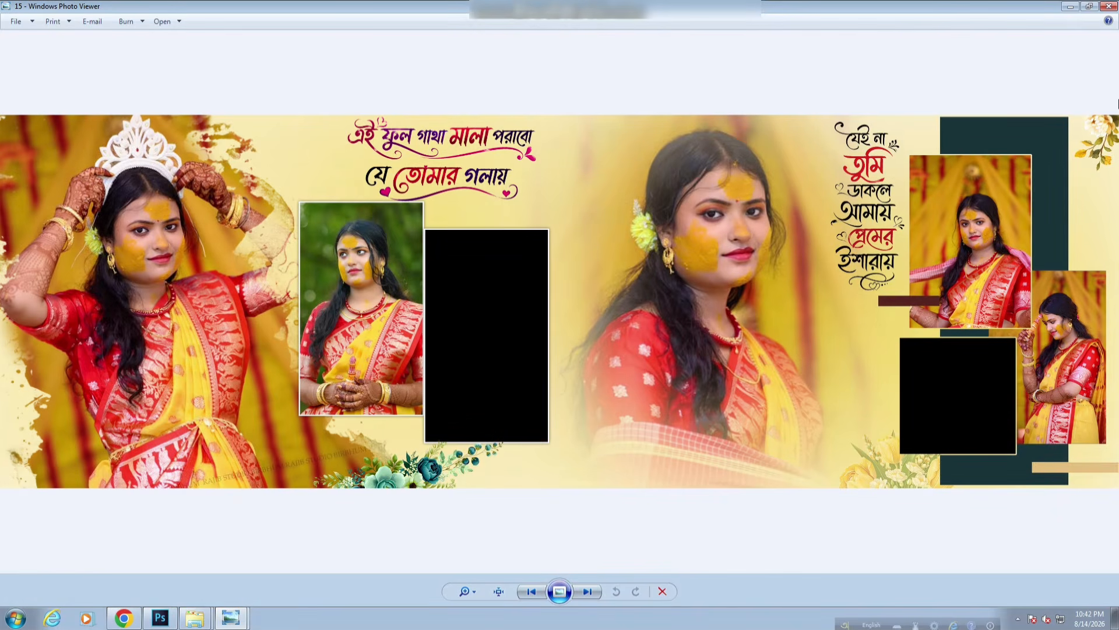
key(Right)
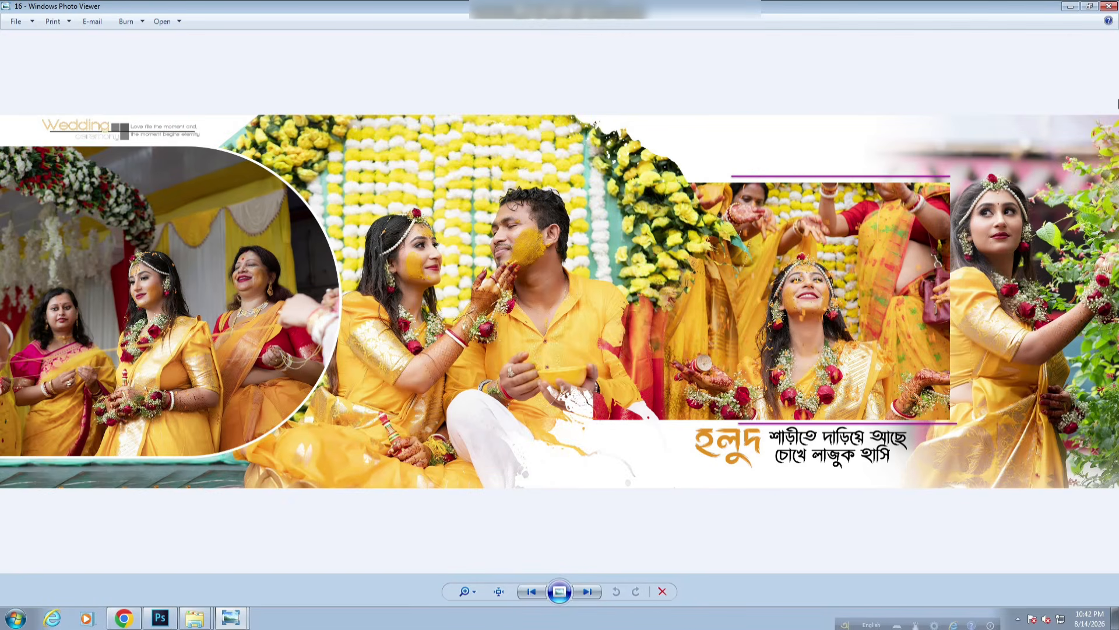
key(Right)
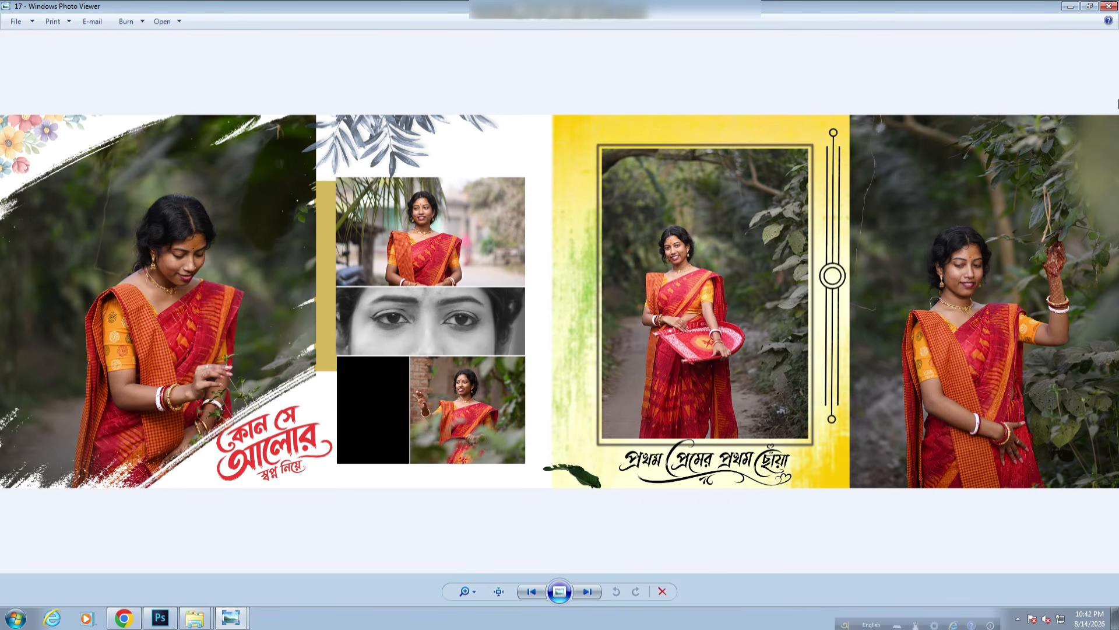
key(Right)
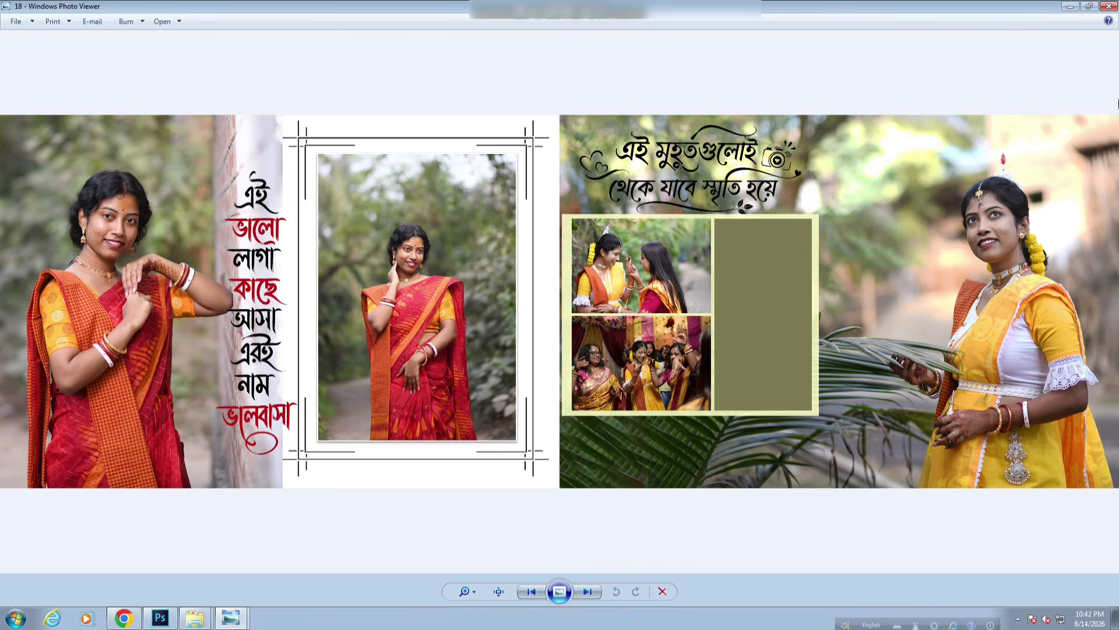
key(Right)
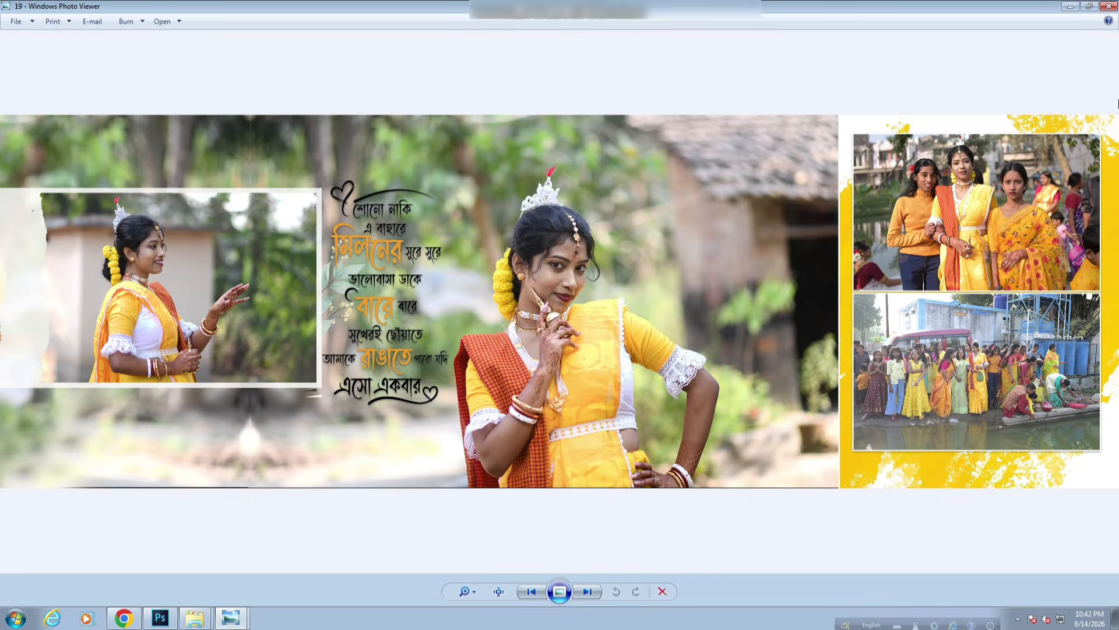
key(Right)
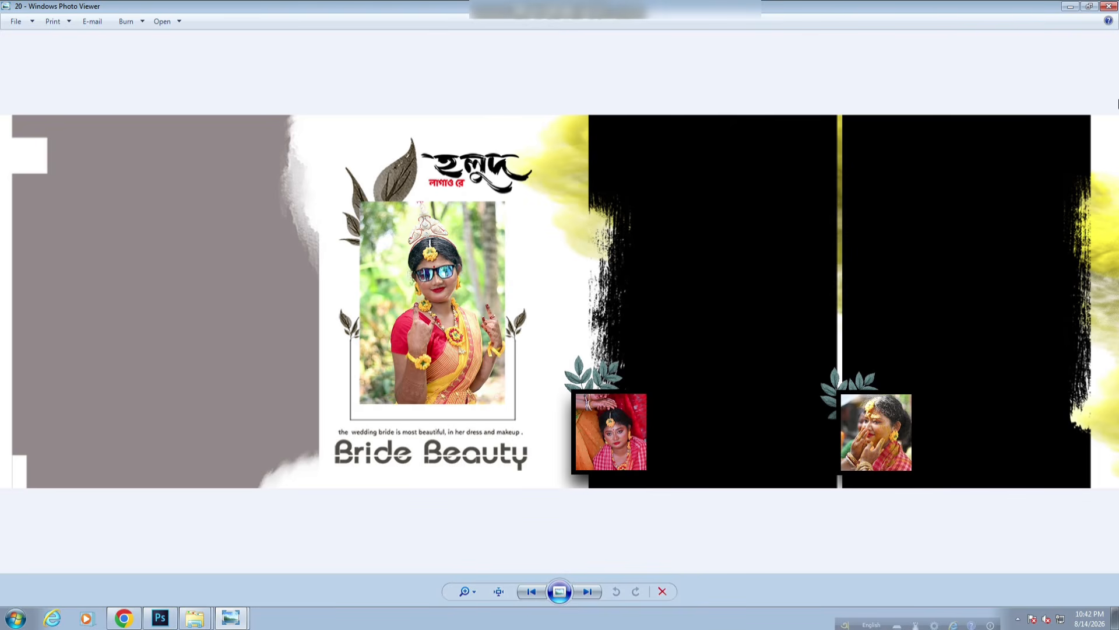
key(Right)
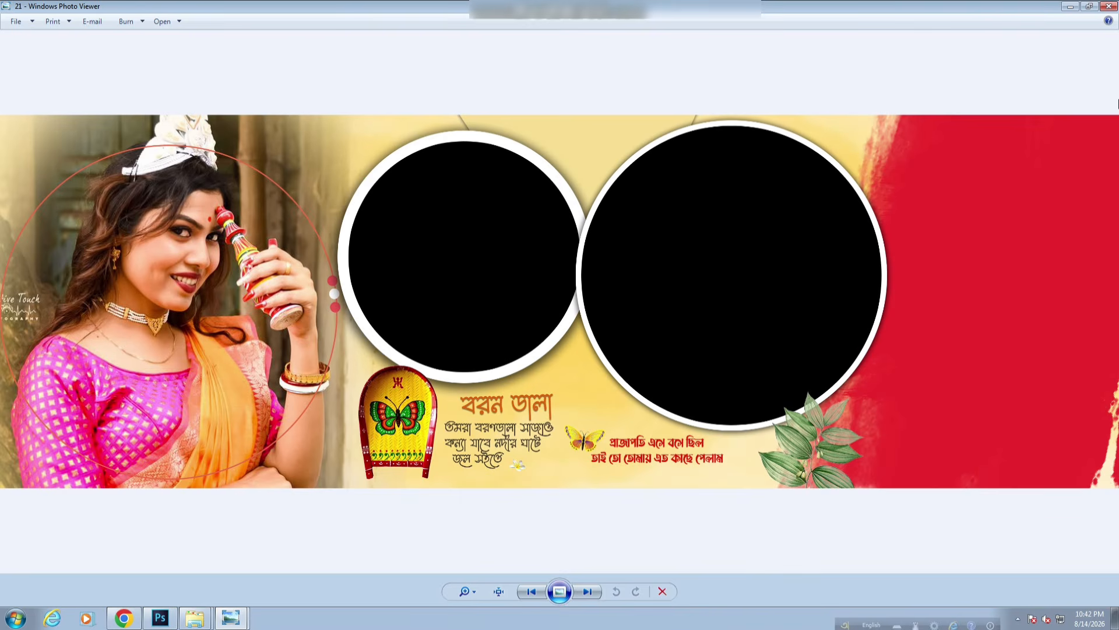
key(Right)
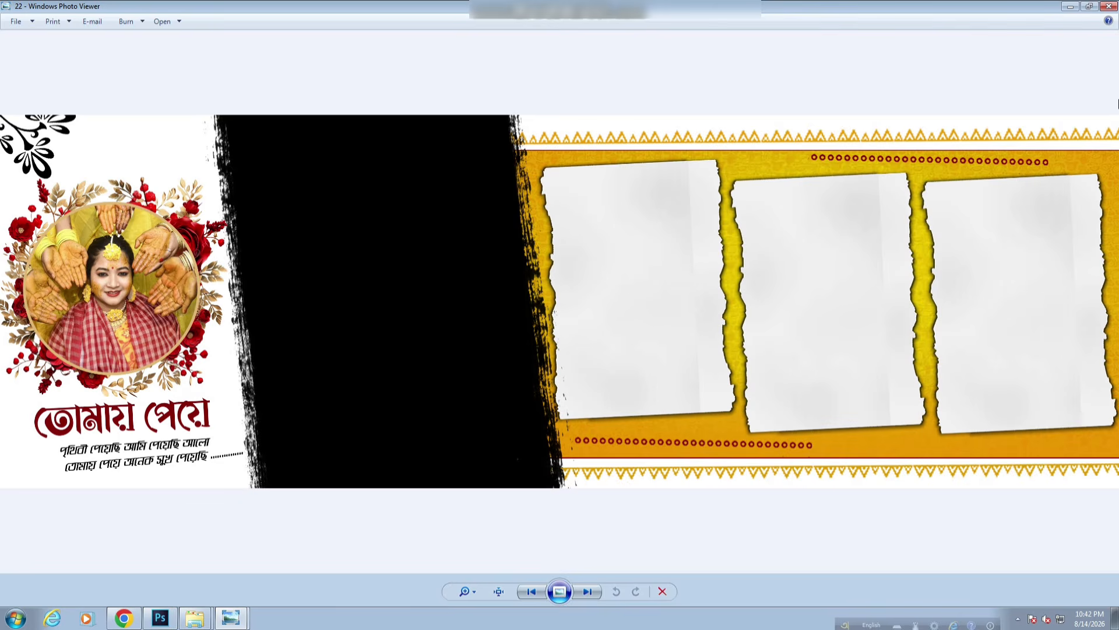
key(Right)
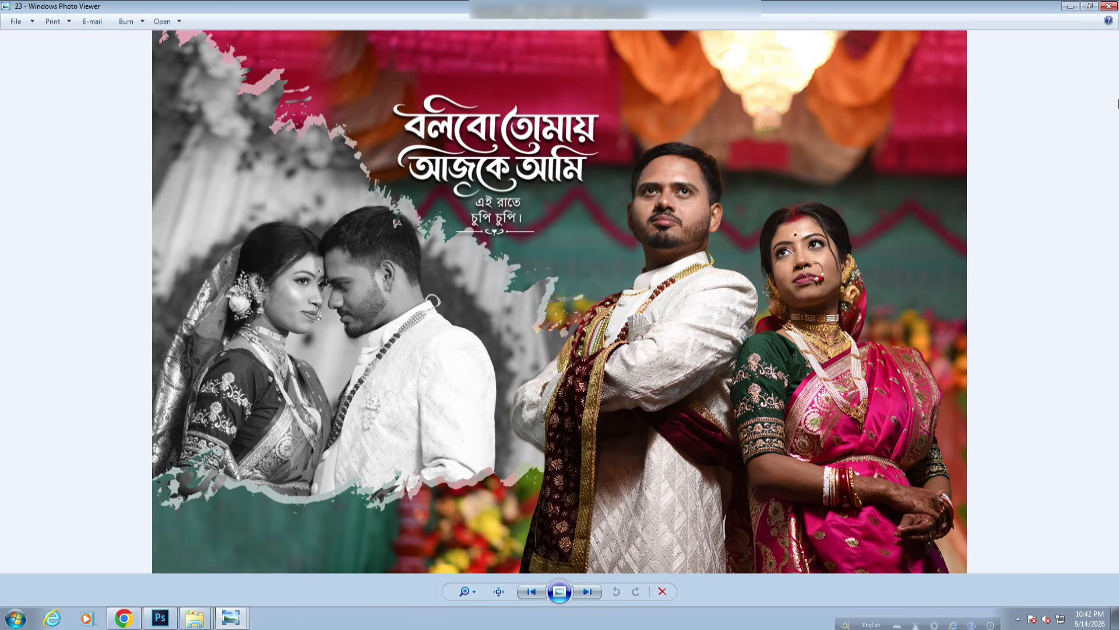
key(Right)
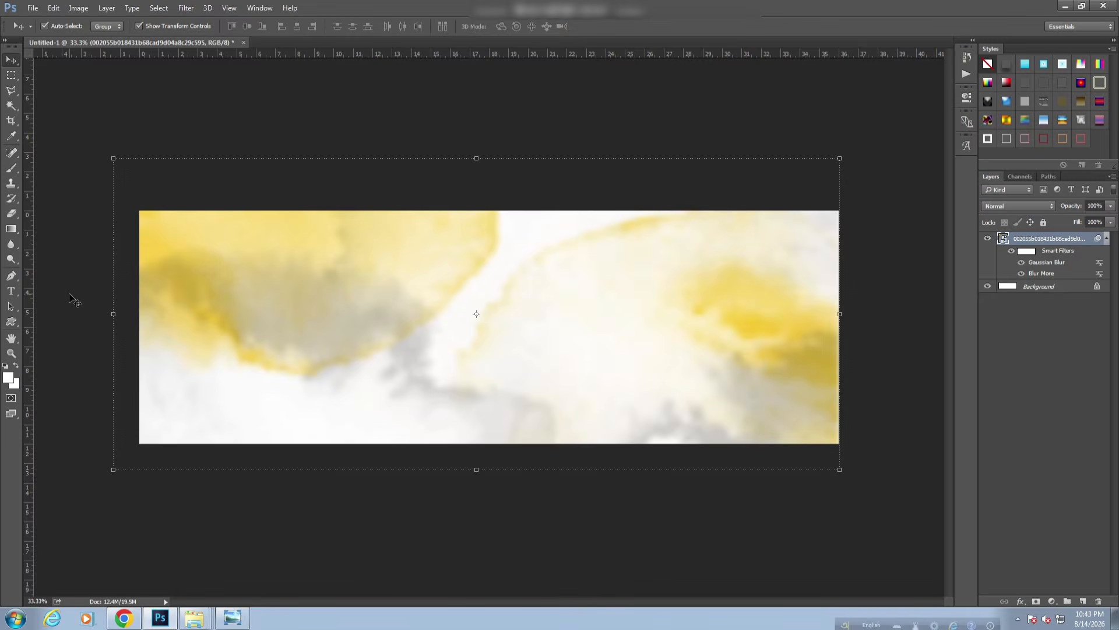
- Switch to Photoshop and place the black floral mask image over the left half of the album page
key(ctrl+plus)
drag(361, 344, 463, 344)
click(194, 619)
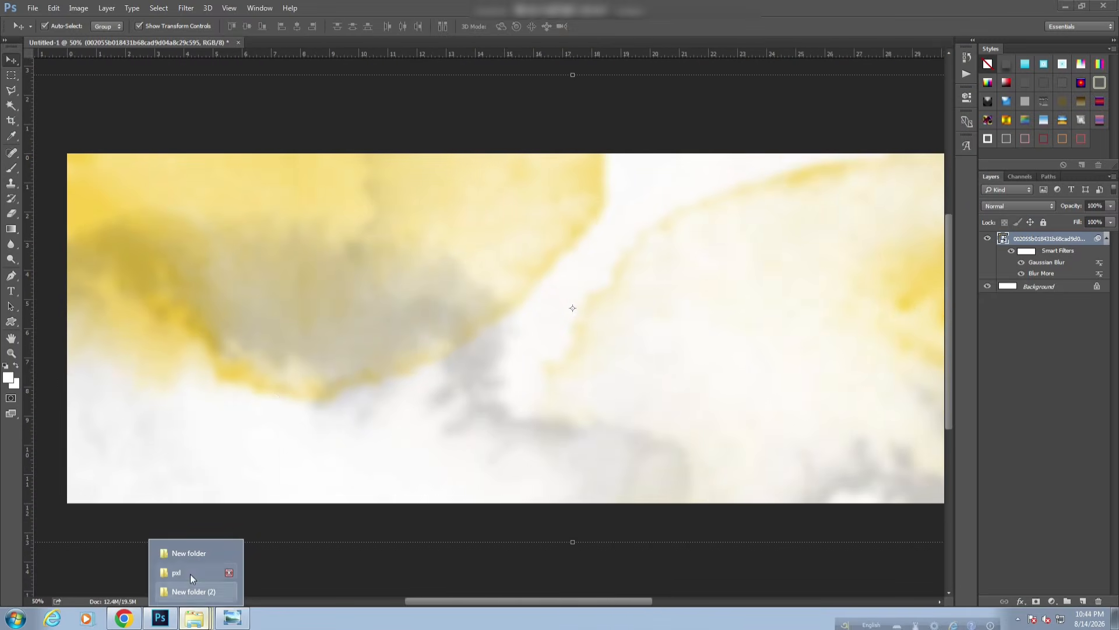
click(192, 577)
drag(647, 111, 184, 116)
drag(474, 242, 255, 190)
click(411, 26)
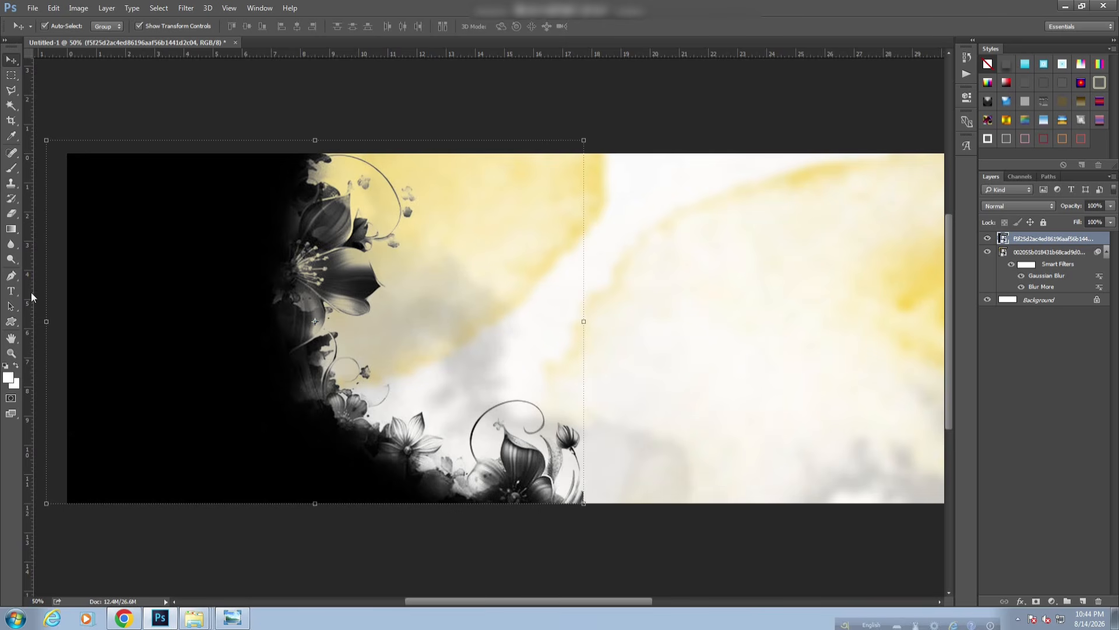
- Add a vertical guide at the 18 mark, then enlarge the floral mask slightly beyond it and align it with the page's left edge
drag(30, 297, 592, 318)
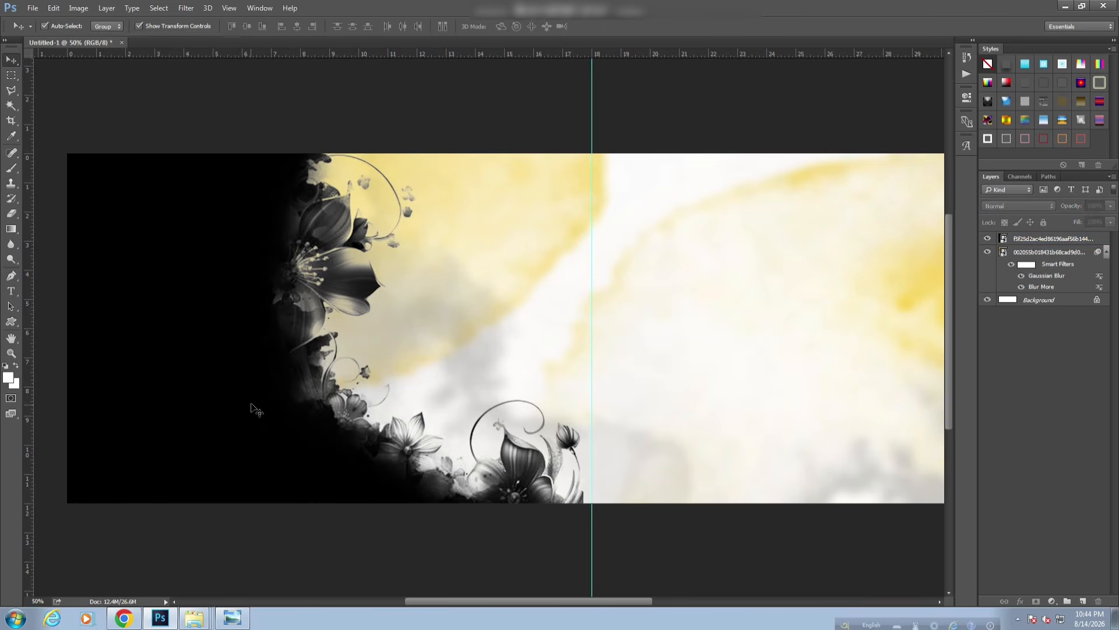
key(ctrl+t)
drag(587, 506, 593, 511)
click(410, 25)
drag(244, 216, 271, 212)
key(Left)
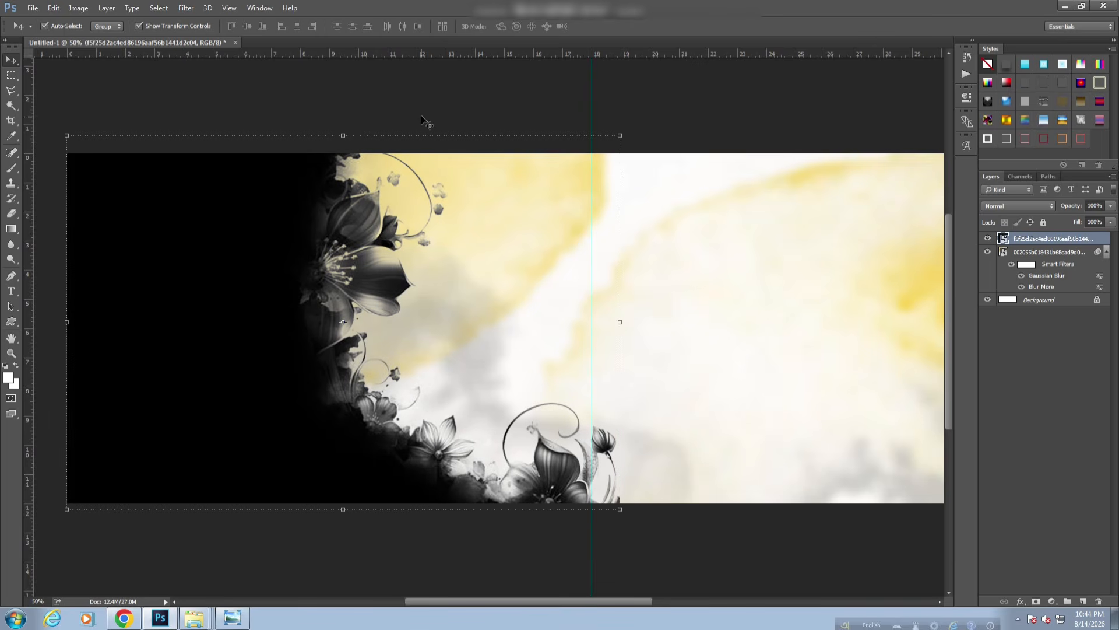
click(438, 112)
click(242, 263)
- Place photo DSC_3160 over the floral mask, scaled to about 79% with the bride near the page's left edge
mouse_move(214, 620)
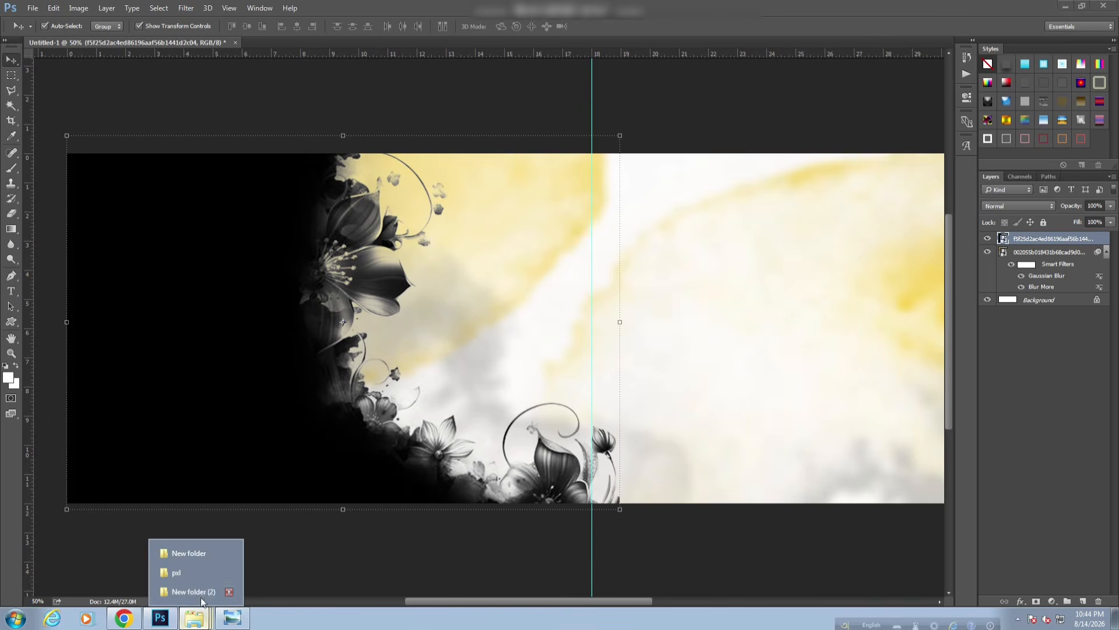
click(228, 571)
drag(449, 111, 373, 257)
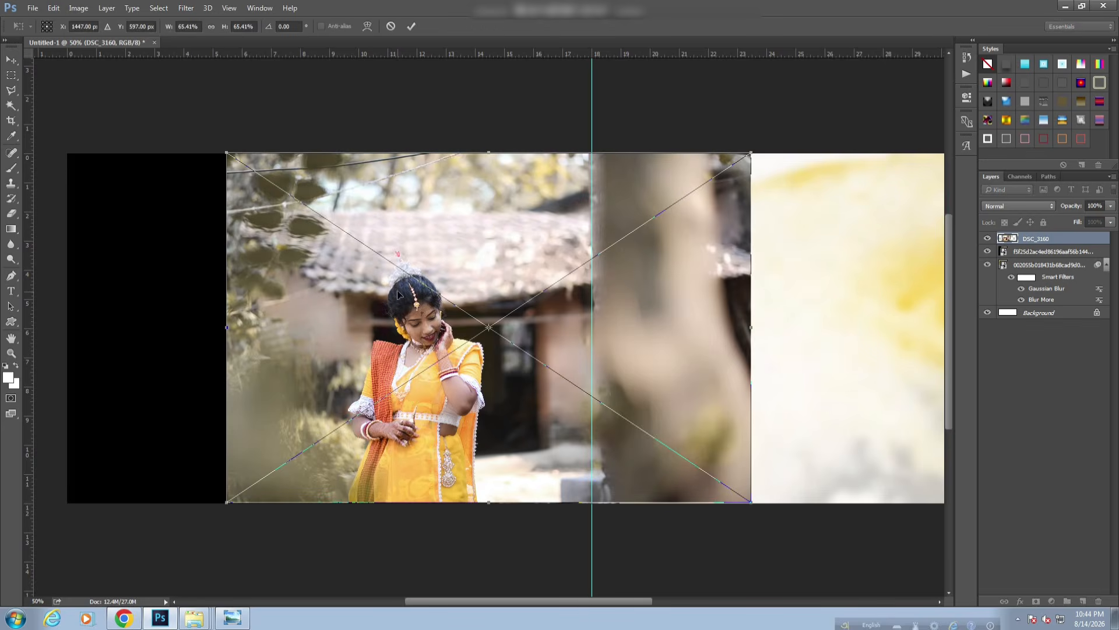
drag(487, 237, 276, 172)
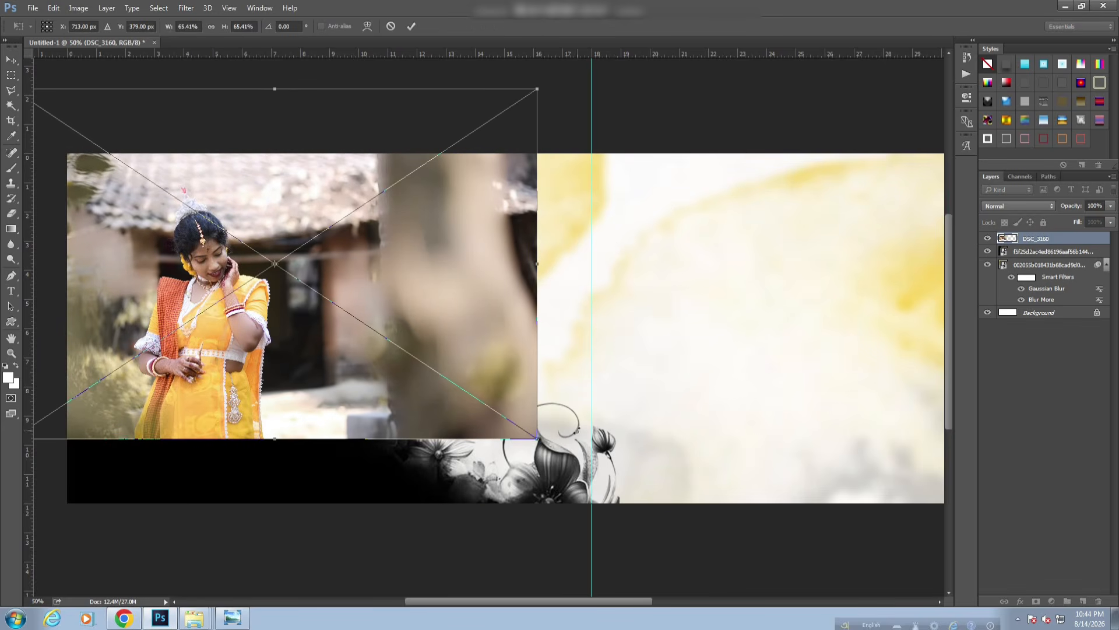
drag(539, 439, 588, 487)
drag(544, 400, 565, 428)
click(411, 26)
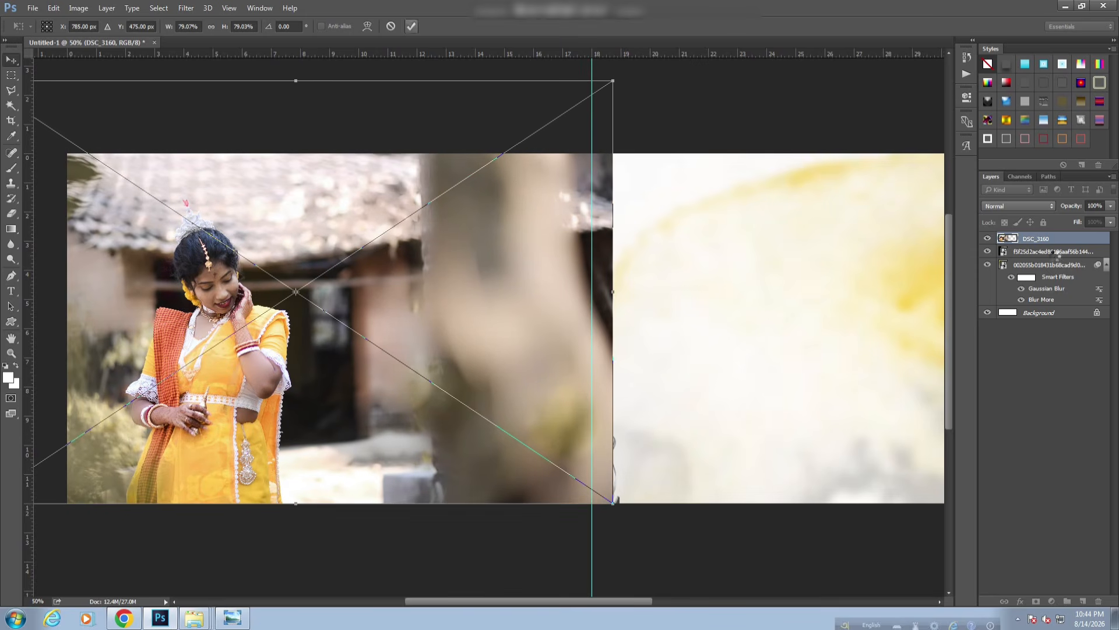
- Clip the DSC_3160 photo to the floral mask layer beneath it and nudge the photo slightly to the right
right_click(1076, 236)
click(985, 257)
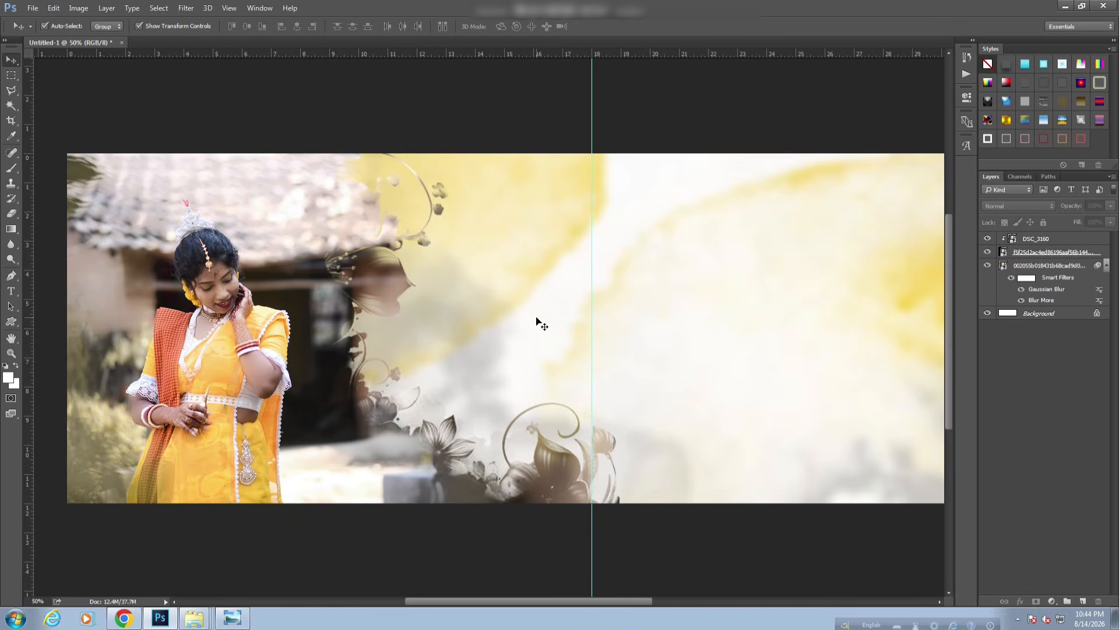
click(316, 330)
key(Right)
key(Right)
key(Right)
key(Right)
key(Right)
key(Right)
key(Right)
key(Right)
key(Right)
key(Right)
key(Right)
key(Right)
key(Right)
key(Right)
key(Right)
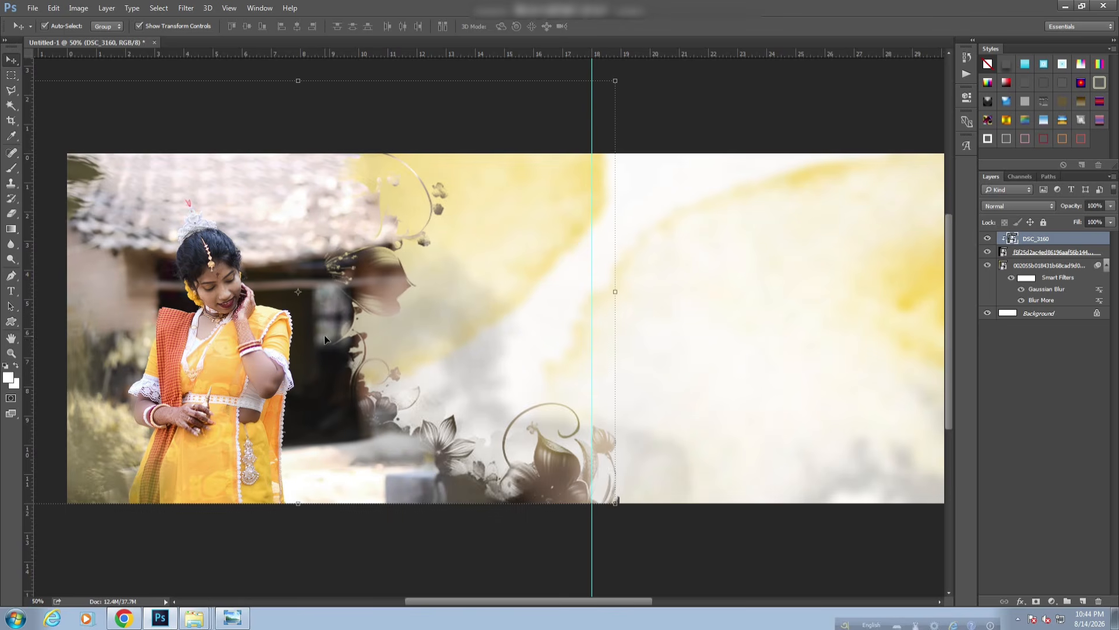
- Draw a white rectangle of 485 by 797 px to the right of the bride, just short of the vertical guide
click(770, 92)
key(ctrl+plus)
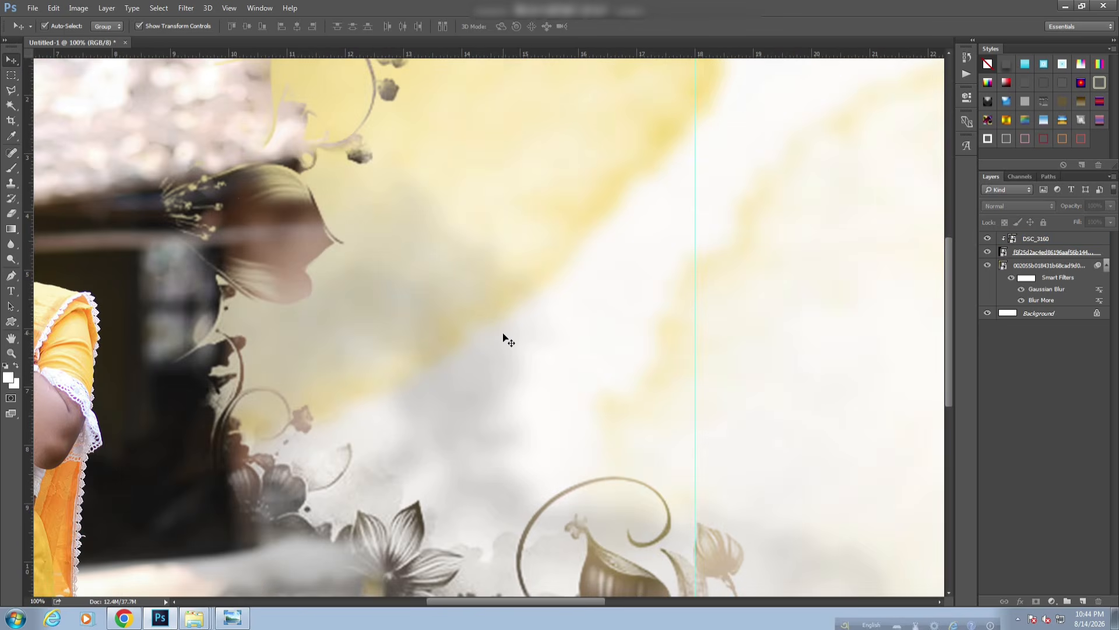
key(ctrl+minus)
click(11, 321)
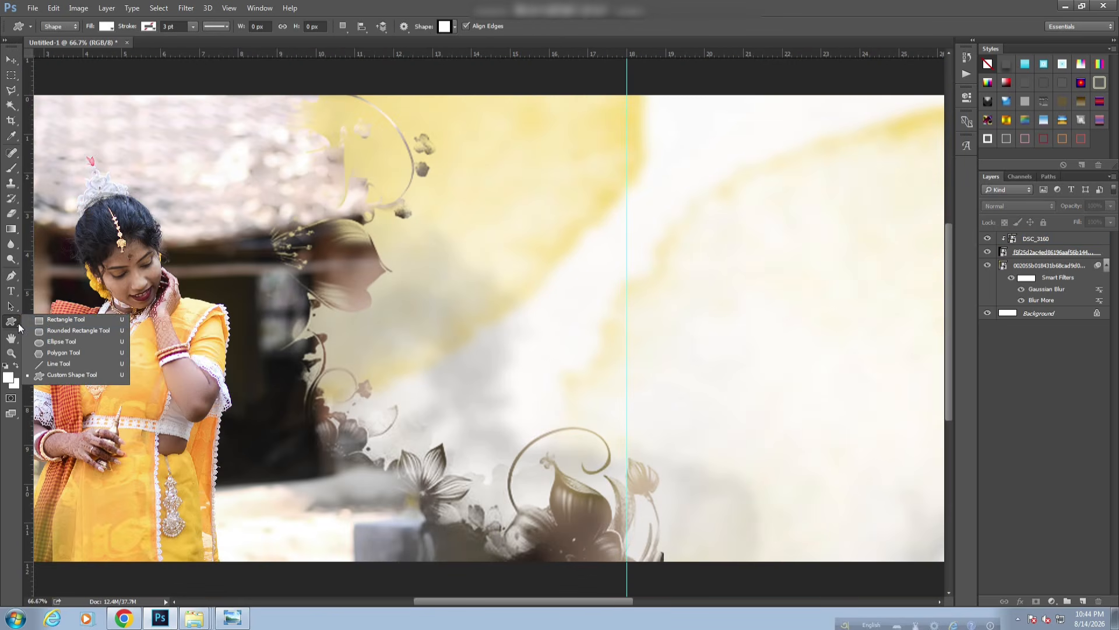
click(48, 320)
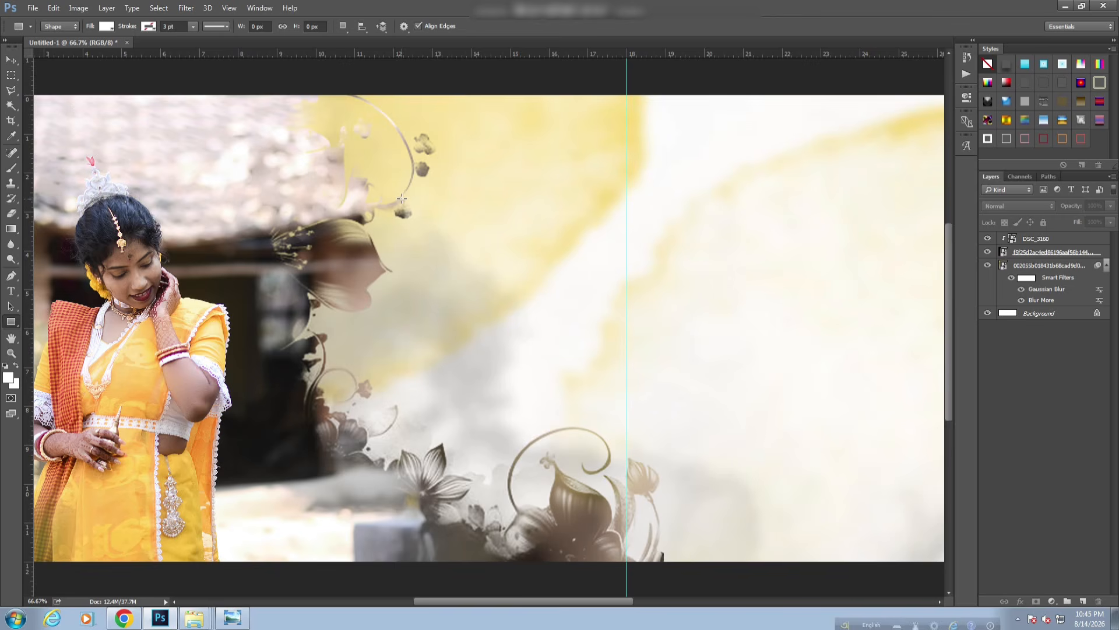
drag(392, 166, 475, 401)
drag(554, 456, 579, 476)
- Round the rectangle's upper-left corner to 112 px and lower-right corner to 72 px, and apply a white stroke style preset
drag(798, 208, 862, 188)
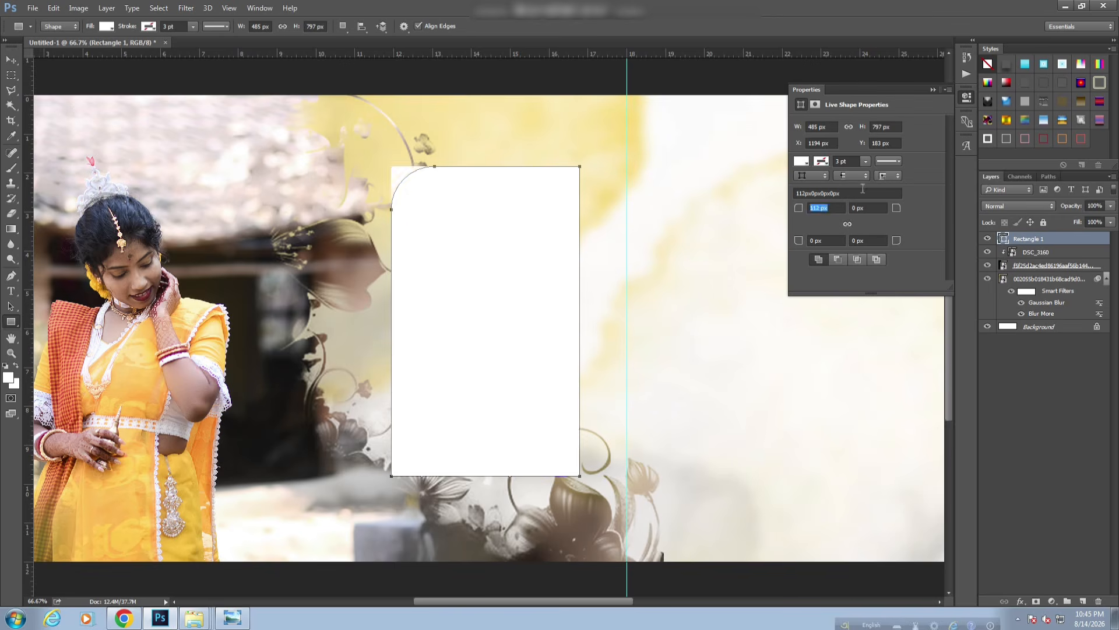
drag(935, 220, 939, 220)
click(553, 235)
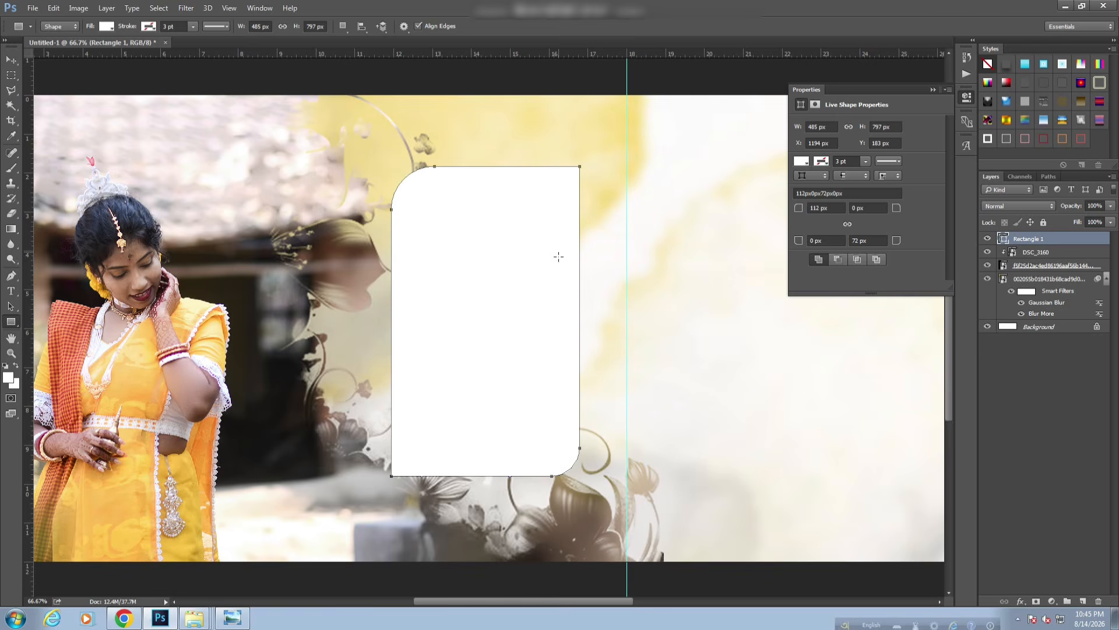
click(933, 91)
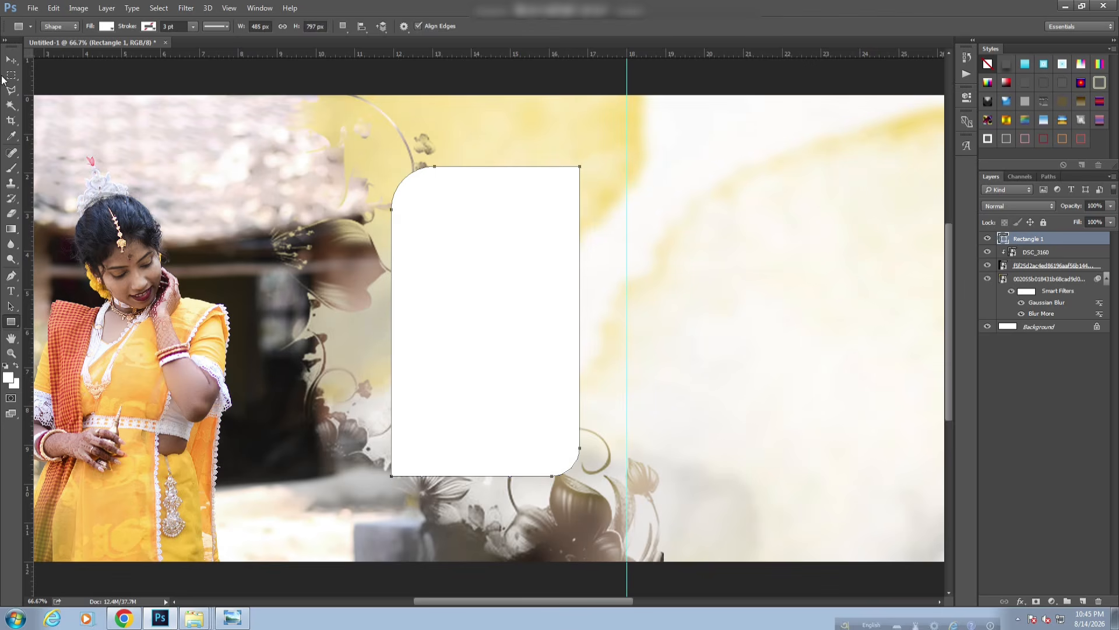
key(v)
click(1008, 139)
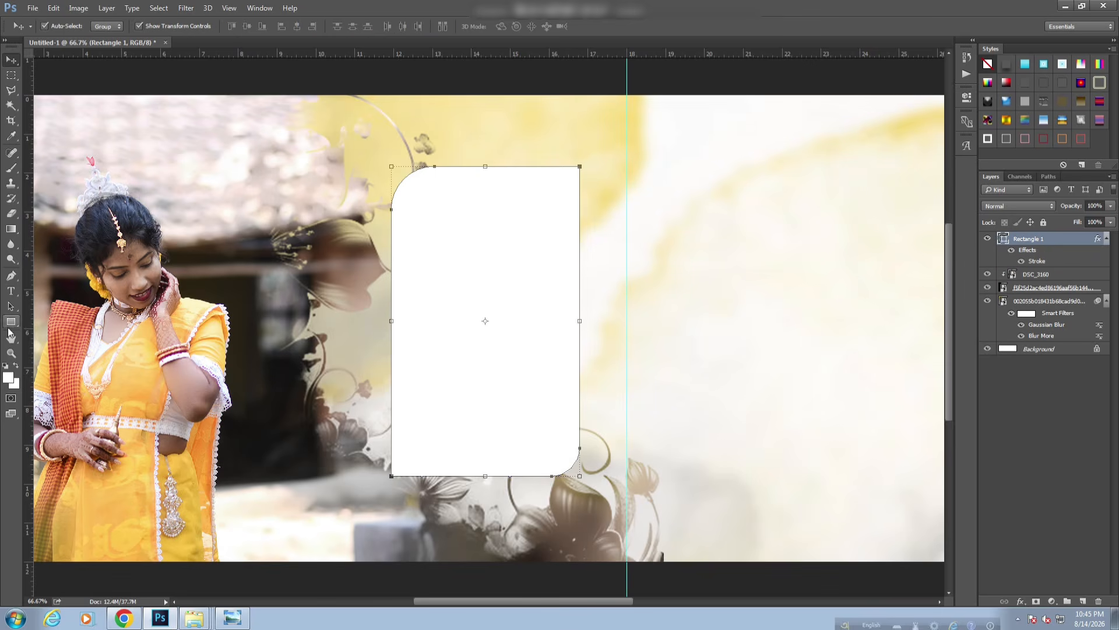
- Place photo DSC_3152 from the pxl folder over the rounded rectangle, scaled to about 31%
right_click(9, 330)
click(39, 376)
key(v)
mouse_move(197, 618)
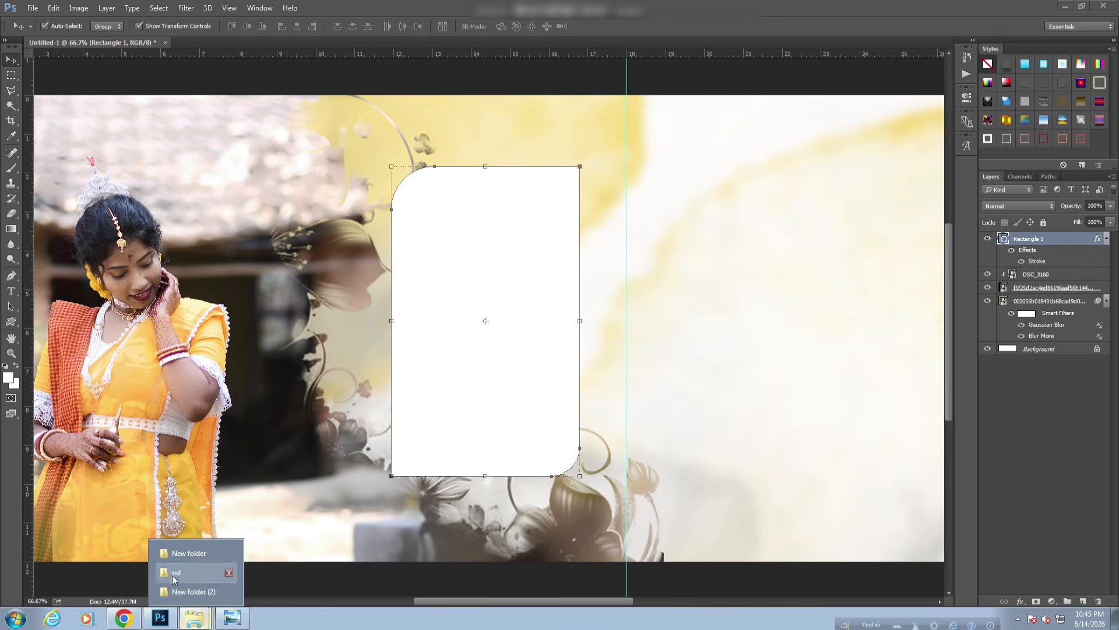
click(188, 571)
drag(325, 100, 589, 286)
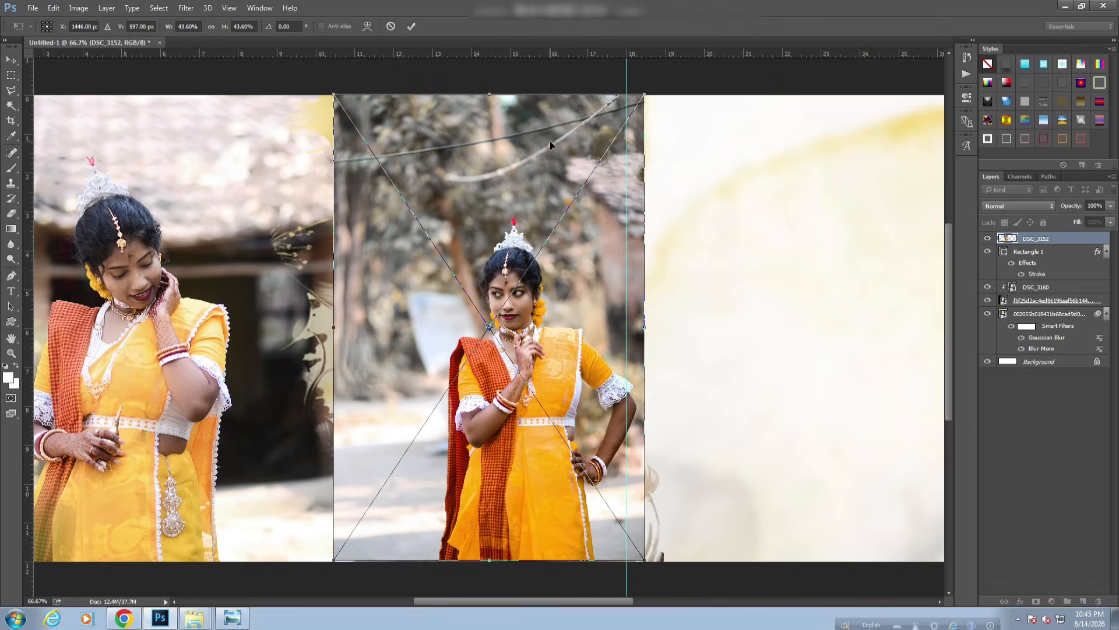
drag(646, 92, 600, 155)
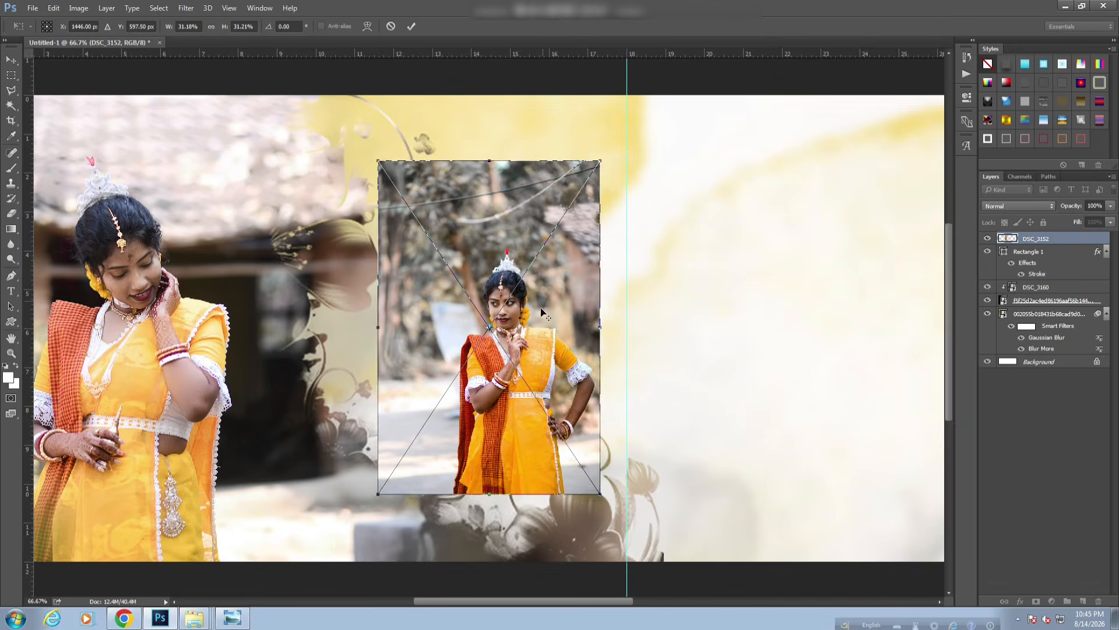
drag(536, 324, 528, 302)
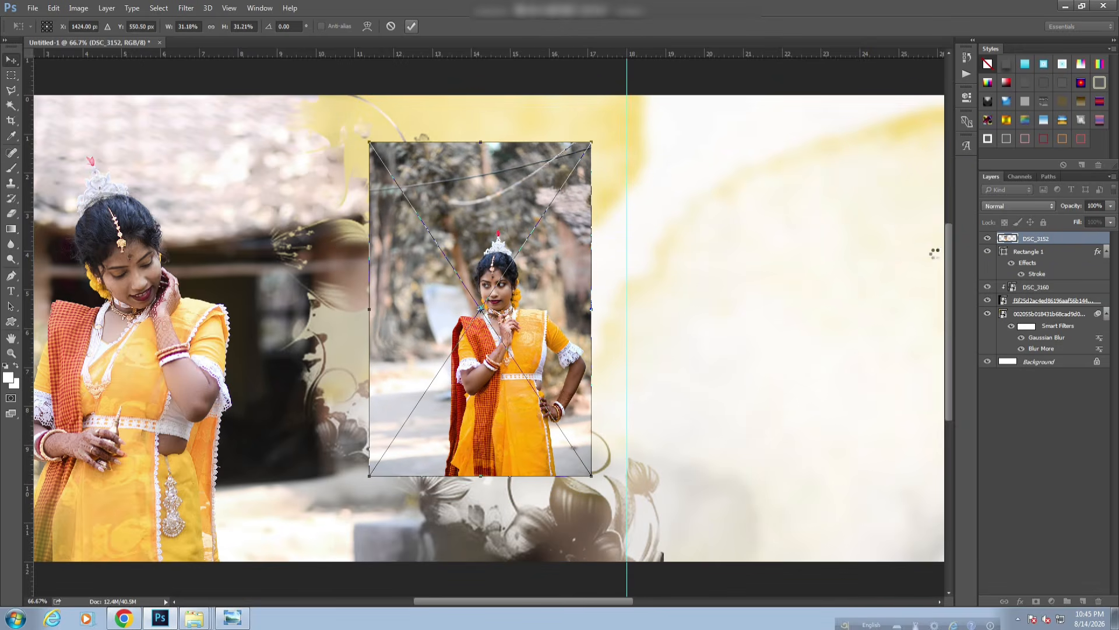
- Clip the DSC_3152 photo to the rounded rectangle and shift it slightly left within the frame
right_click(1089, 241)
click(961, 309)
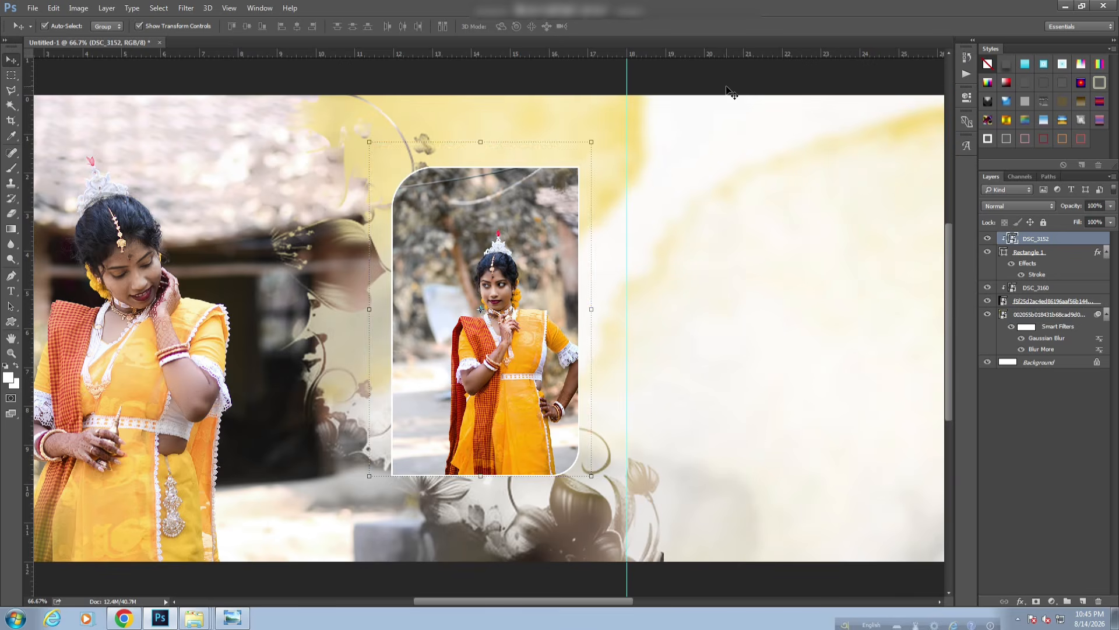
drag(533, 243, 521, 241)
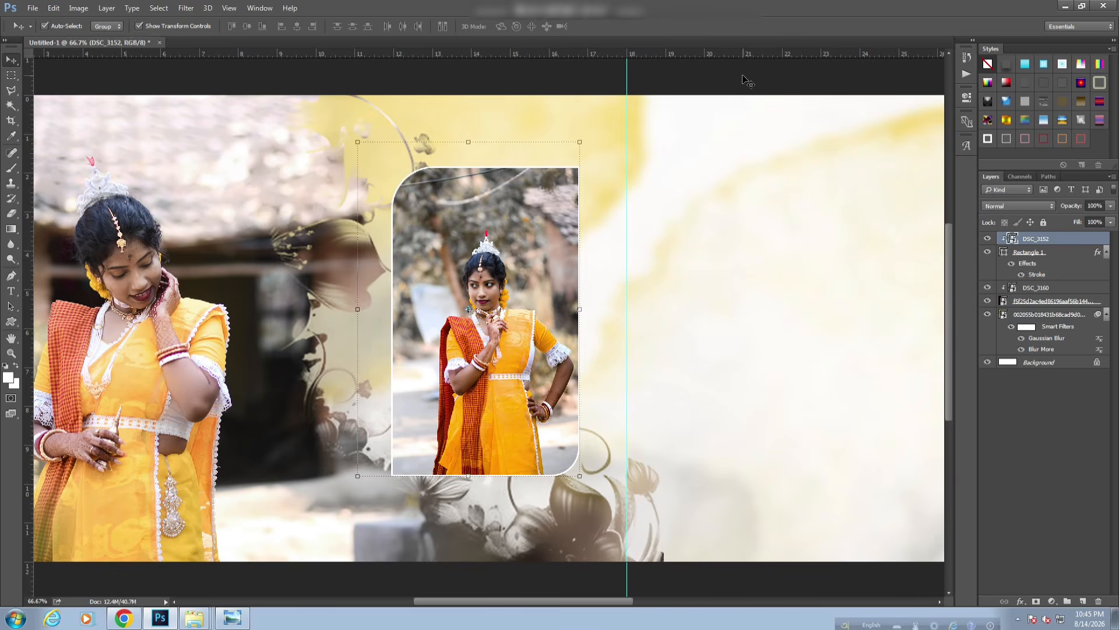
click(743, 79)
- Open photo DSC_3165 from the pxl folder as a separate document
drag(861, 243, 464, 254)
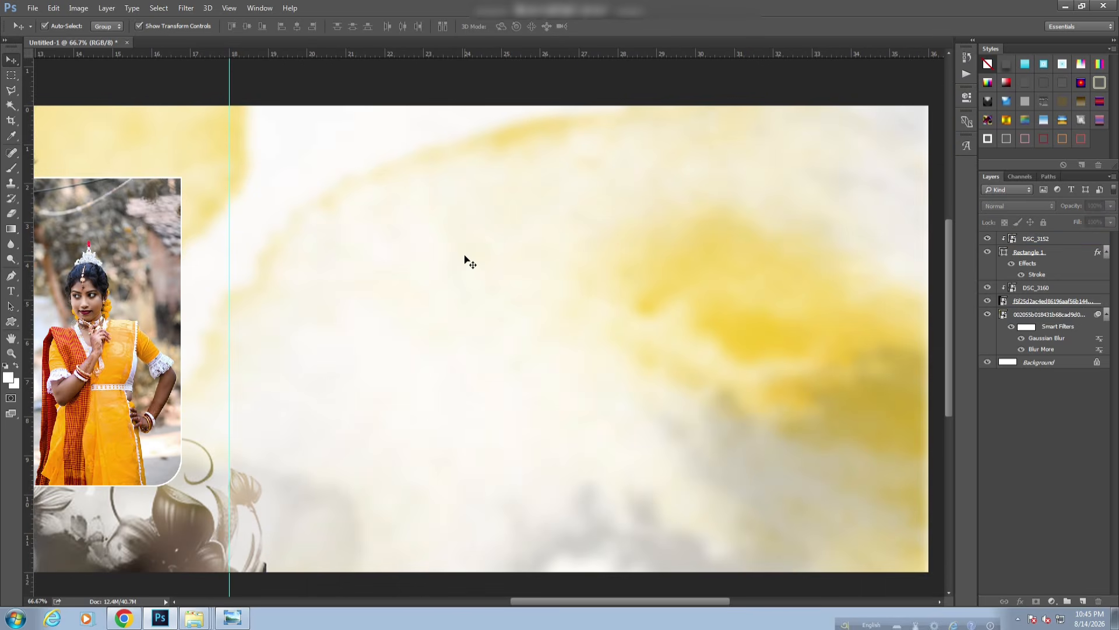
click(21, 321)
mouse_move(366, 352)
mouse_down()
mouse_move(712, 352)
mouse_move(895, 332)
mouse_move(269, 348)
mouse_up()
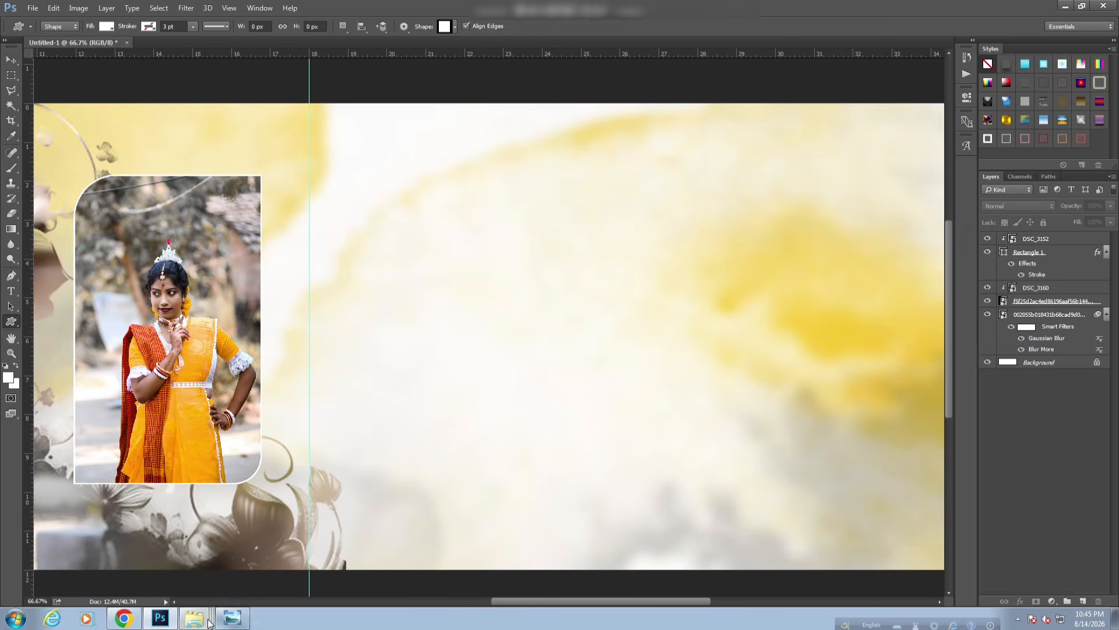
mouse_move(209, 623)
click(175, 574)
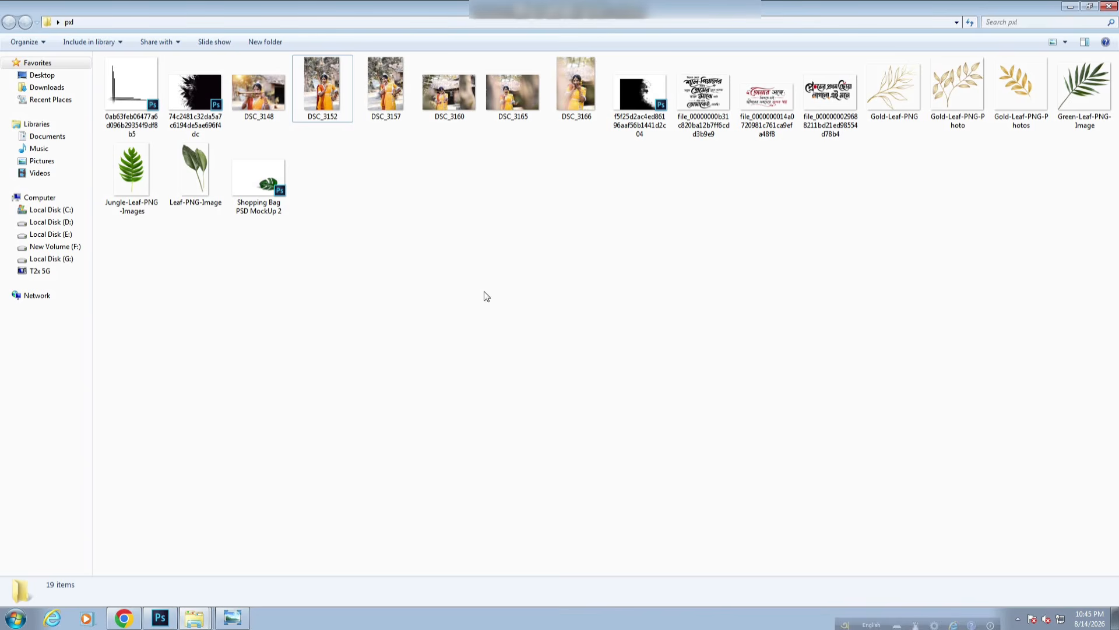
drag(513, 91, 160, 617)
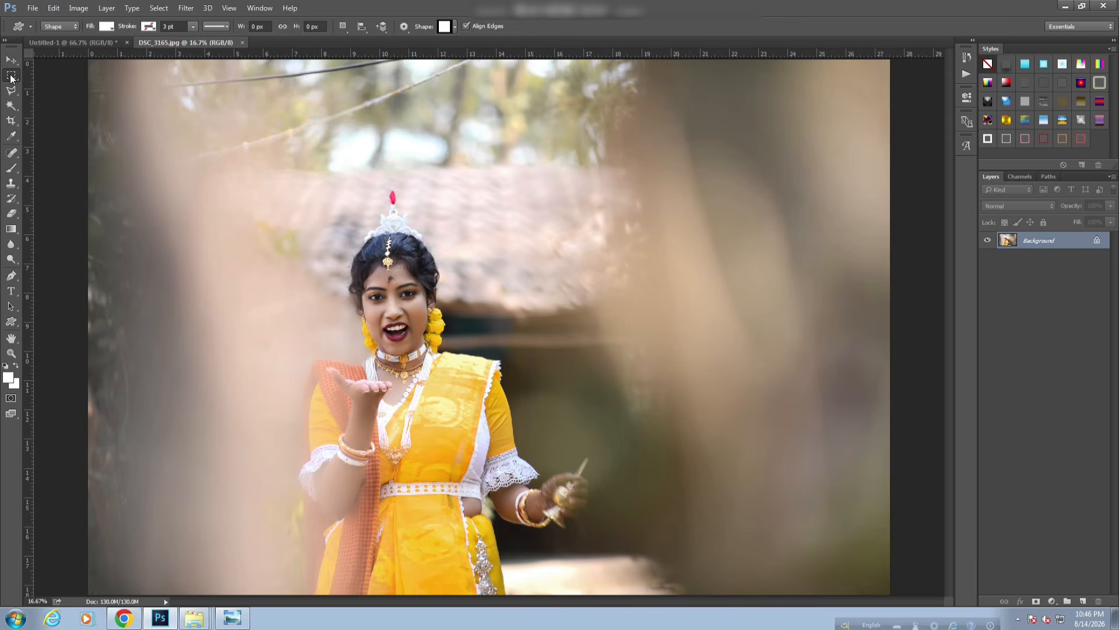
- Marquee-select the area around the bride in DSC_3165 with a 255 px feather and copy the selection into the album page
click(11, 74)
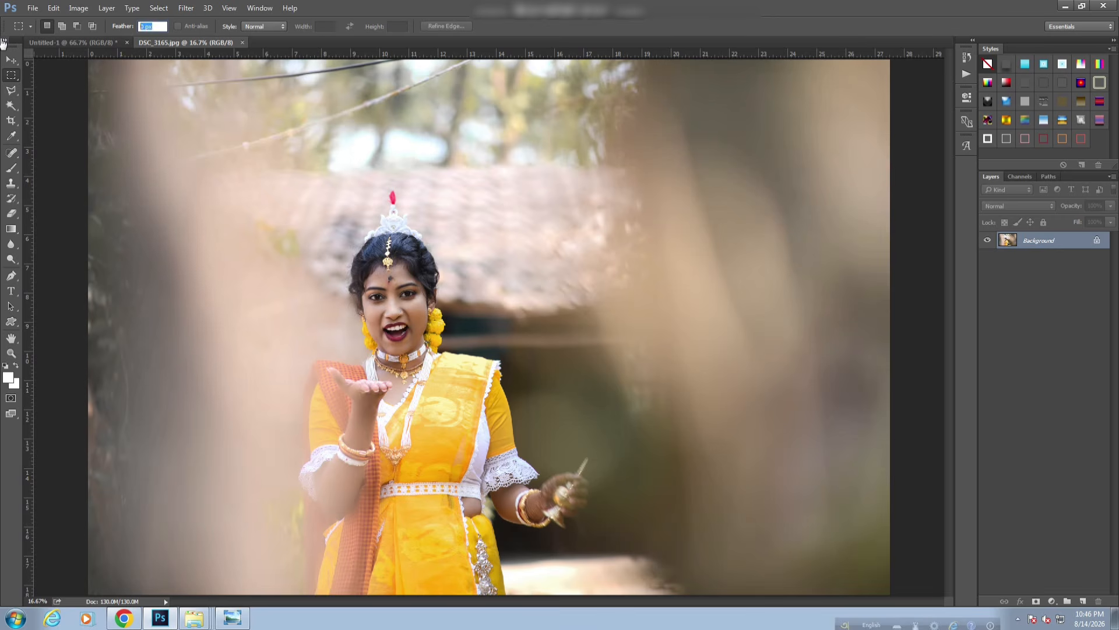
drag(122, 175, 884, 592)
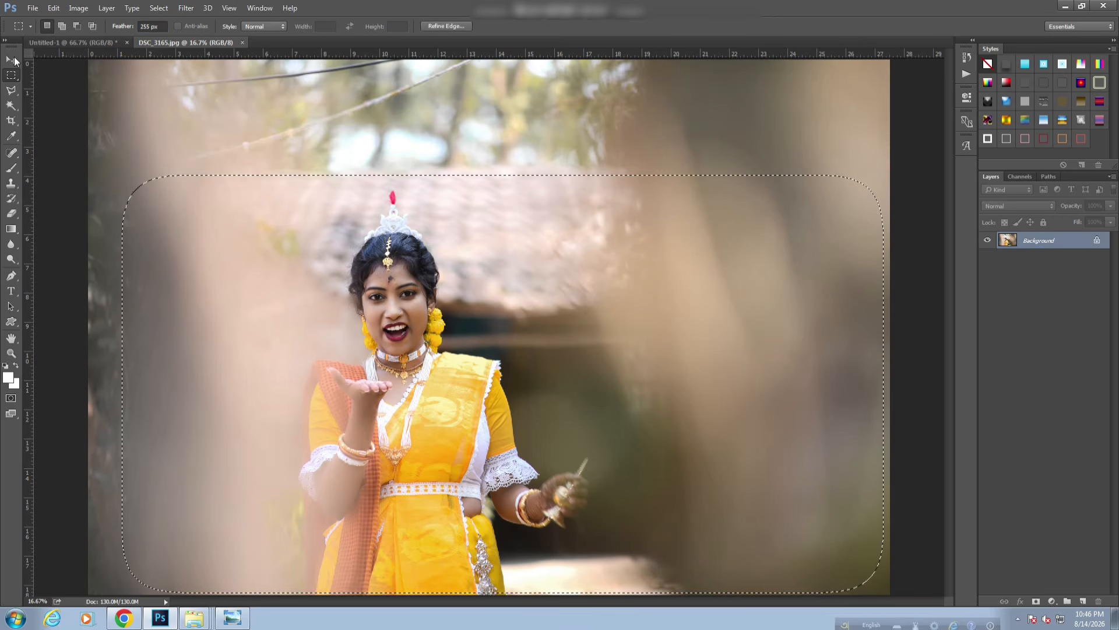
key(v)
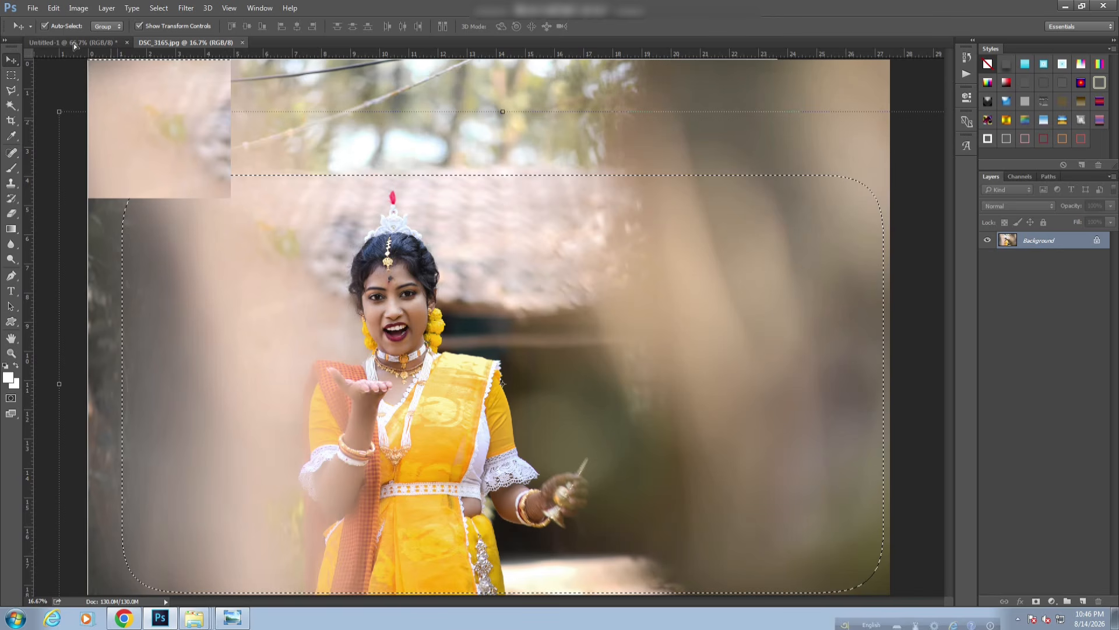
drag(75, 45, 50, 43)
click(205, 47)
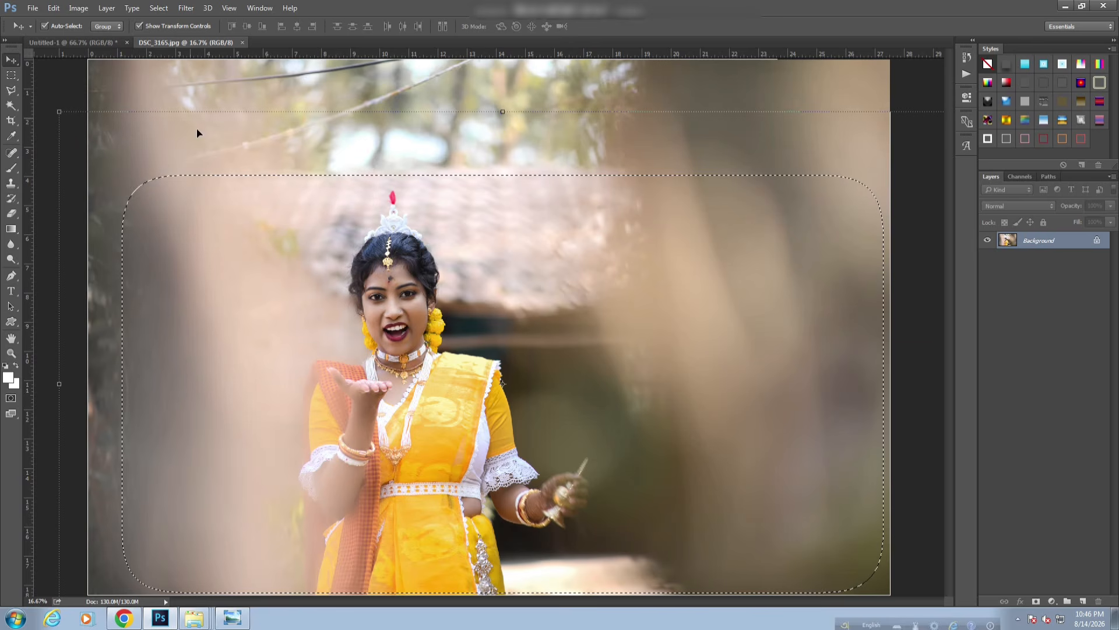
drag(197, 134, 267, 189)
drag(88, 44, 614, 264)
key(ctrl+minus)
key(ctrl+minus)
key(ctrl+minus)
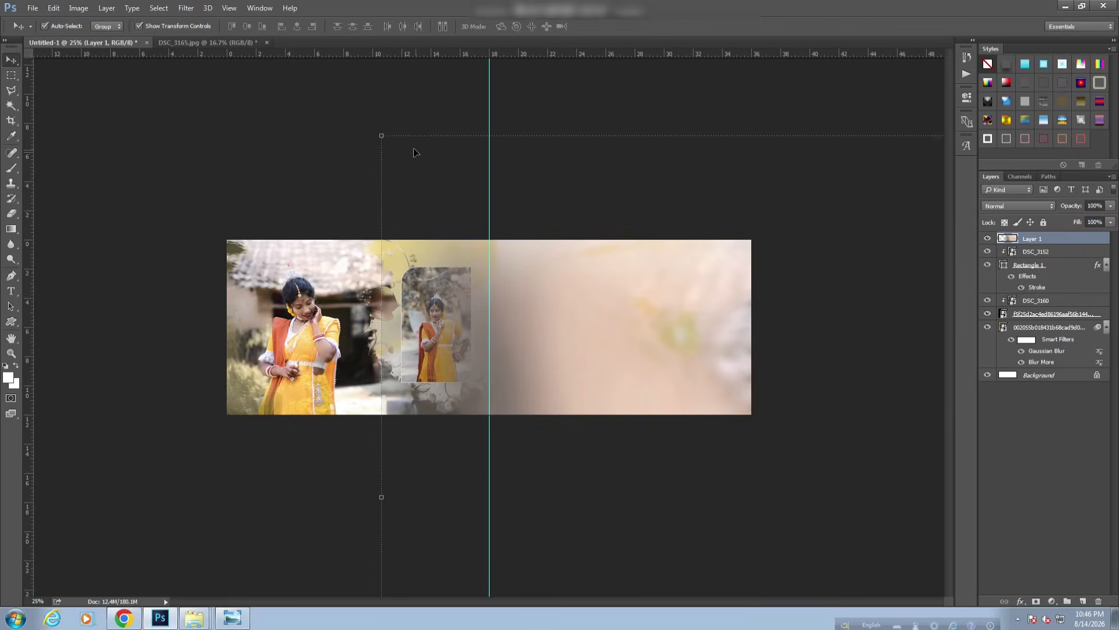
- Scale the copied bride photo to about 27% over the page's right half and move its layer beneath the floral mask layer
key(ctrl+t)
drag(380, 130, 760, 493)
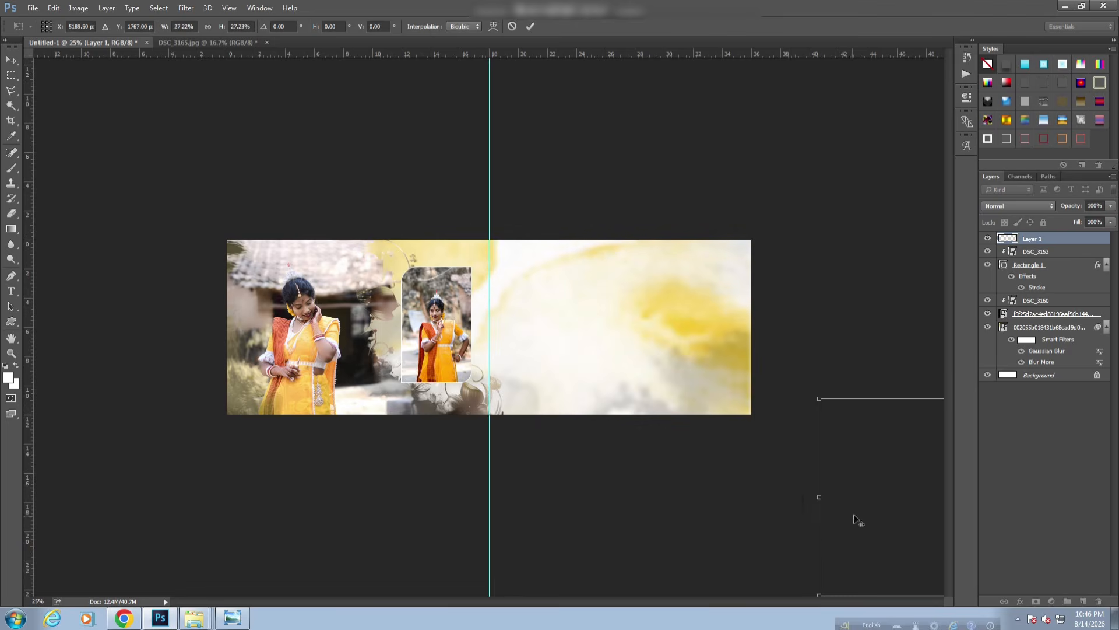
drag(853, 513, 464, 330)
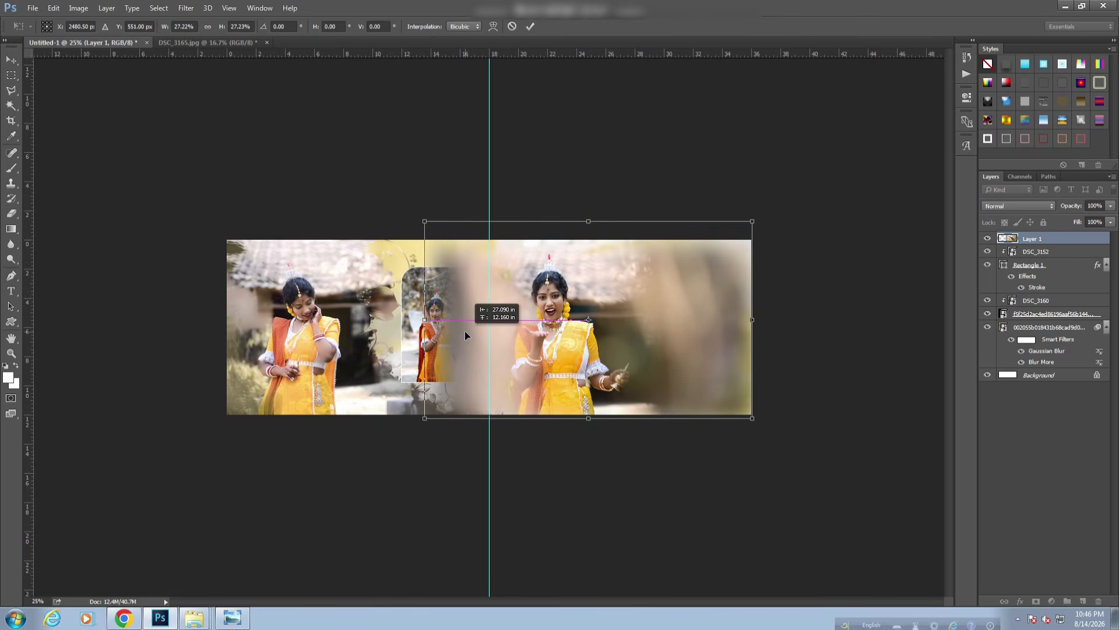
key(Return)
drag(1008, 244, 1017, 309)
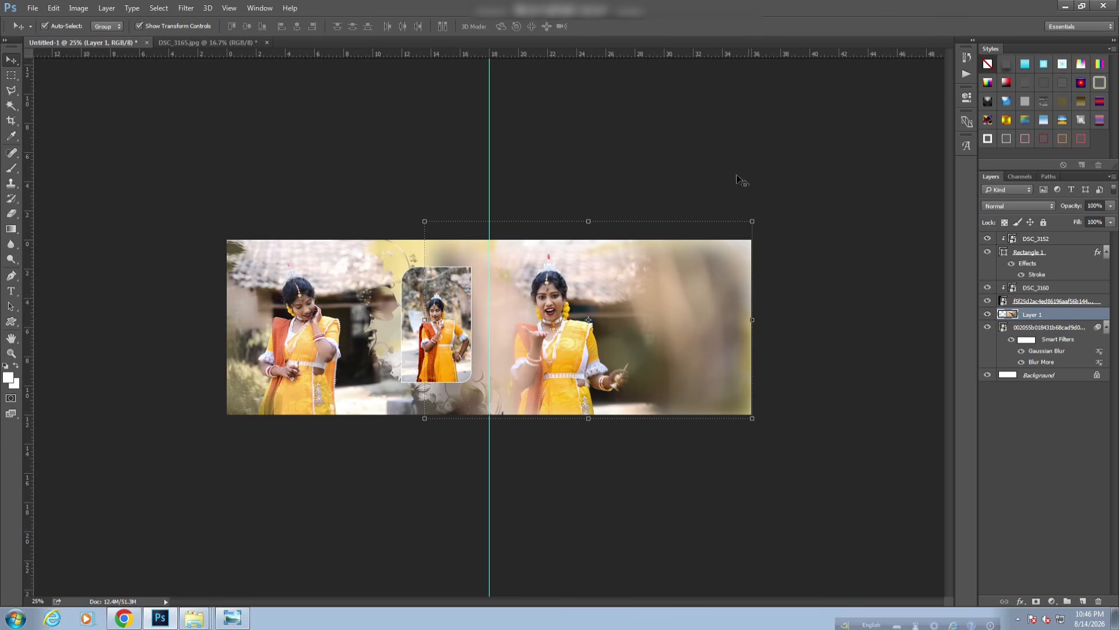
- Soften the left edge of the large right-hand photo around the inset frame with the Eraser at 10% flow
key(e)
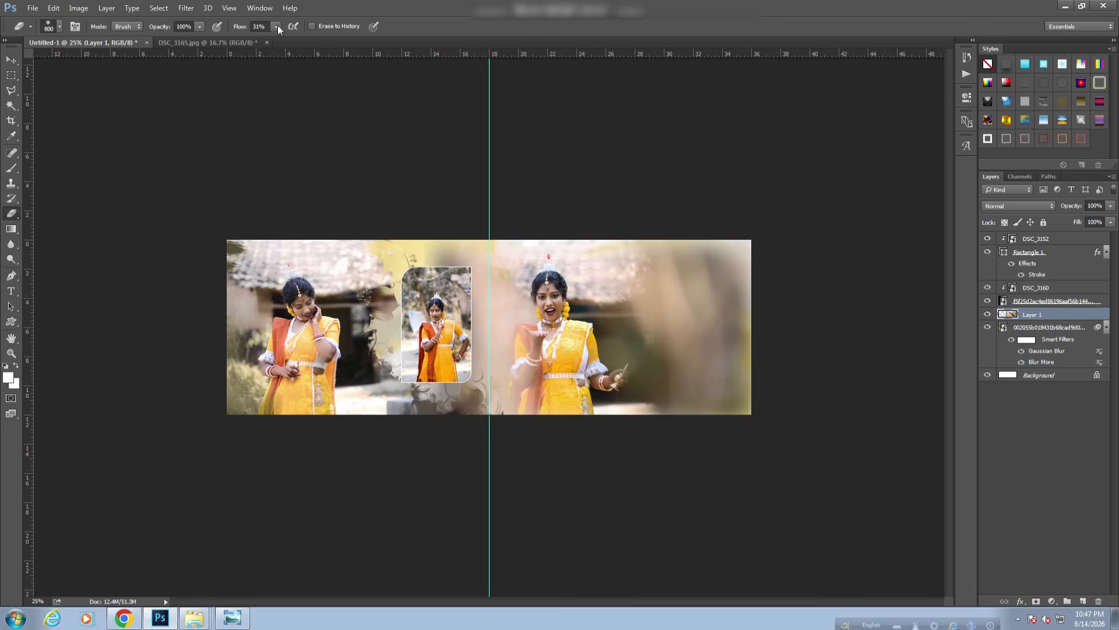
drag(261, 40, 263, 40)
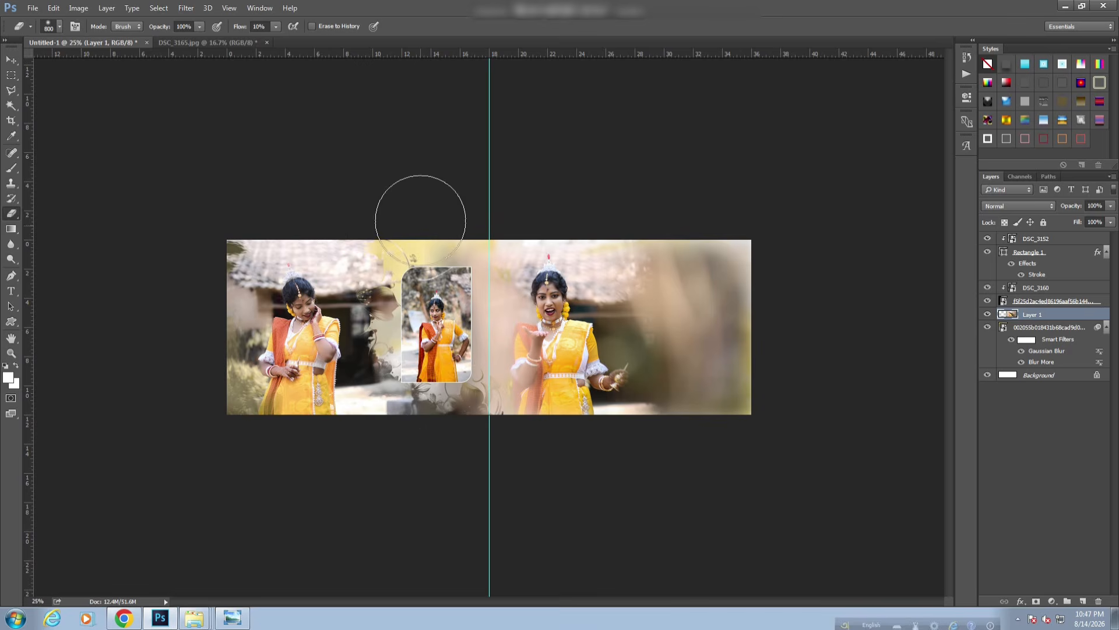
mouse_move(451, 396)
mouse_down()
mouse_move(450, 262)
mouse_move(427, 407)
mouse_move(449, 296)
mouse_move(438, 432)
mouse_up()
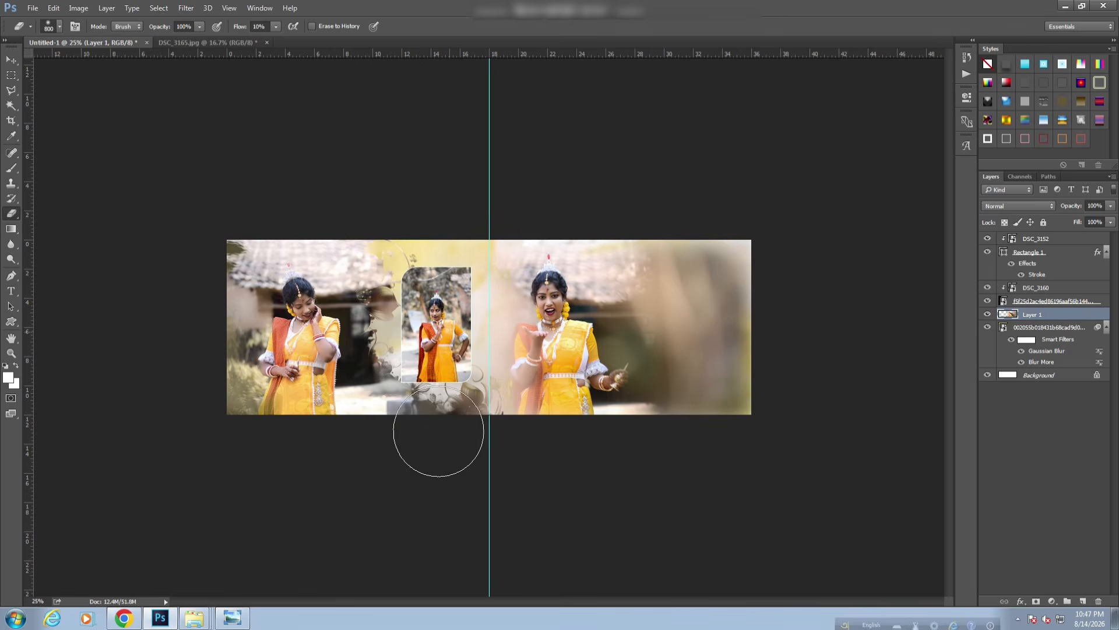
click(13, 64)
click(192, 192)
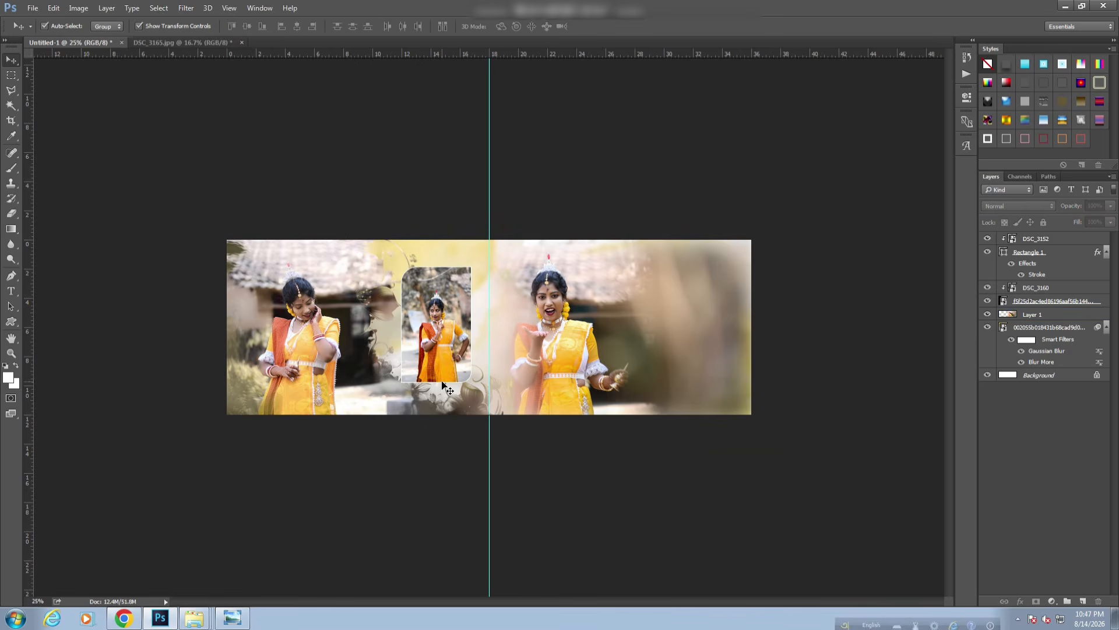
- Draw an upright white rectangular frame right of the large bride's hand and apply the white stroke style preset
key(ctrl+plus)
key(ctrl+plus)
drag(633, 370, 324, 338)
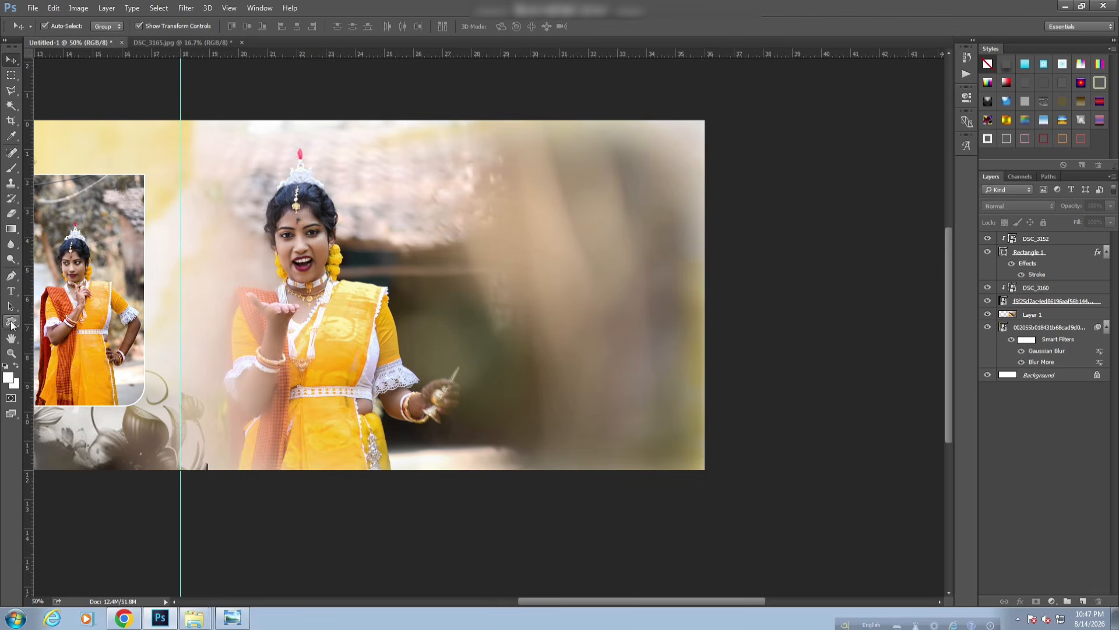
click(11, 322)
drag(461, 229, 558, 388)
key(v)
click(1007, 142)
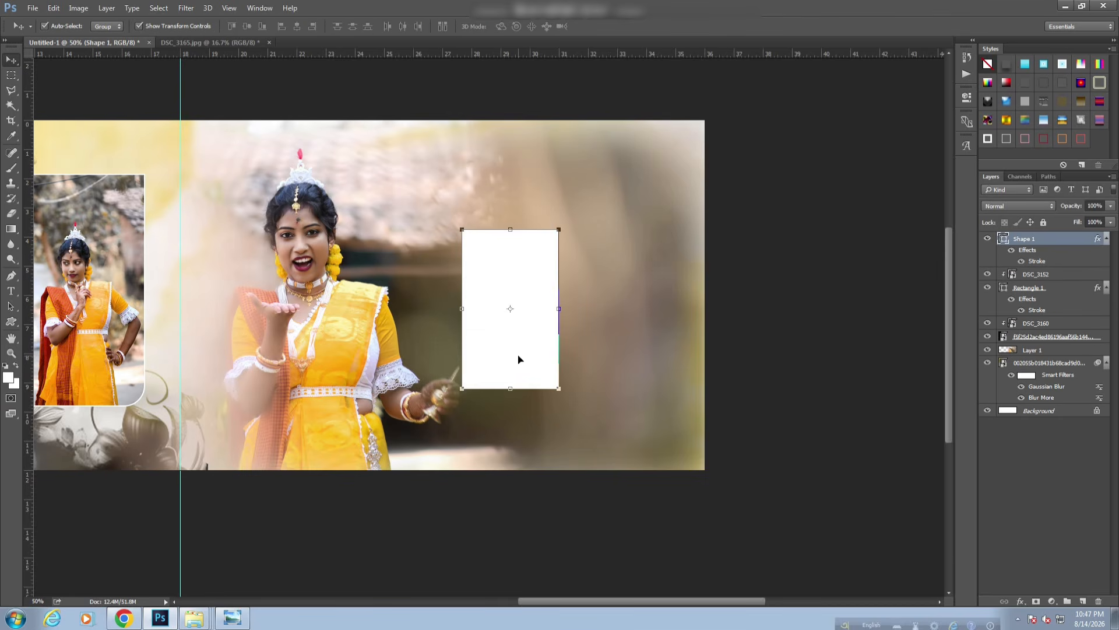
- Duplicate the white frame to its right and widen the copy to about 111%
drag(520, 298, 629, 301)
drag(662, 230, 673, 231)
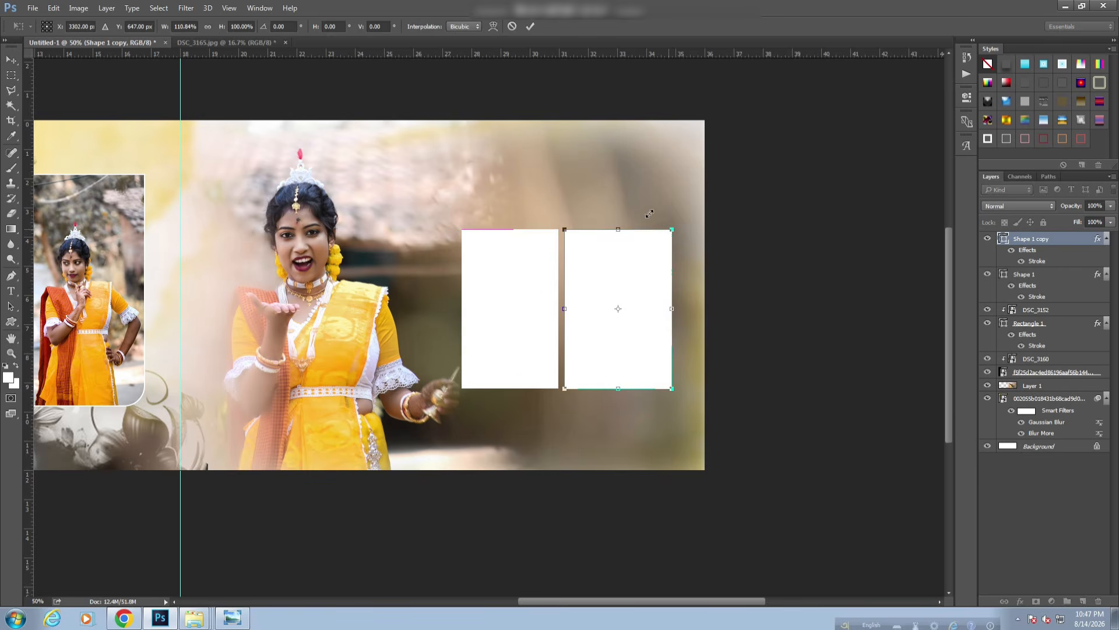
click(530, 26)
- Delete the narrower original frame and place a duplicate of the wider frame directly against its left side
click(537, 292)
key(Delete)
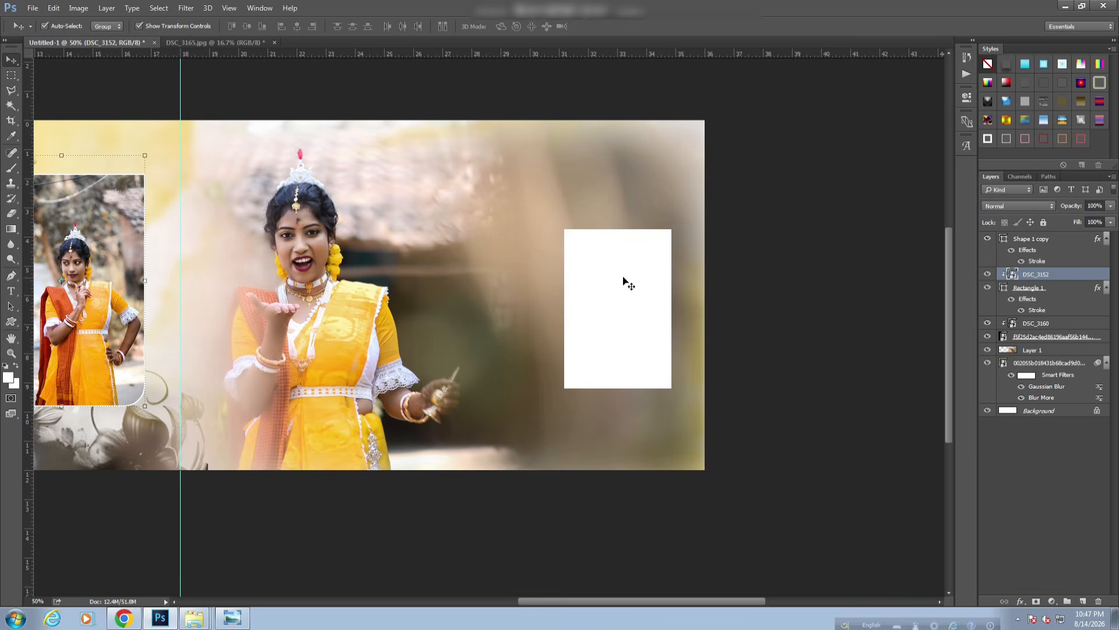
drag(625, 280, 529, 260)
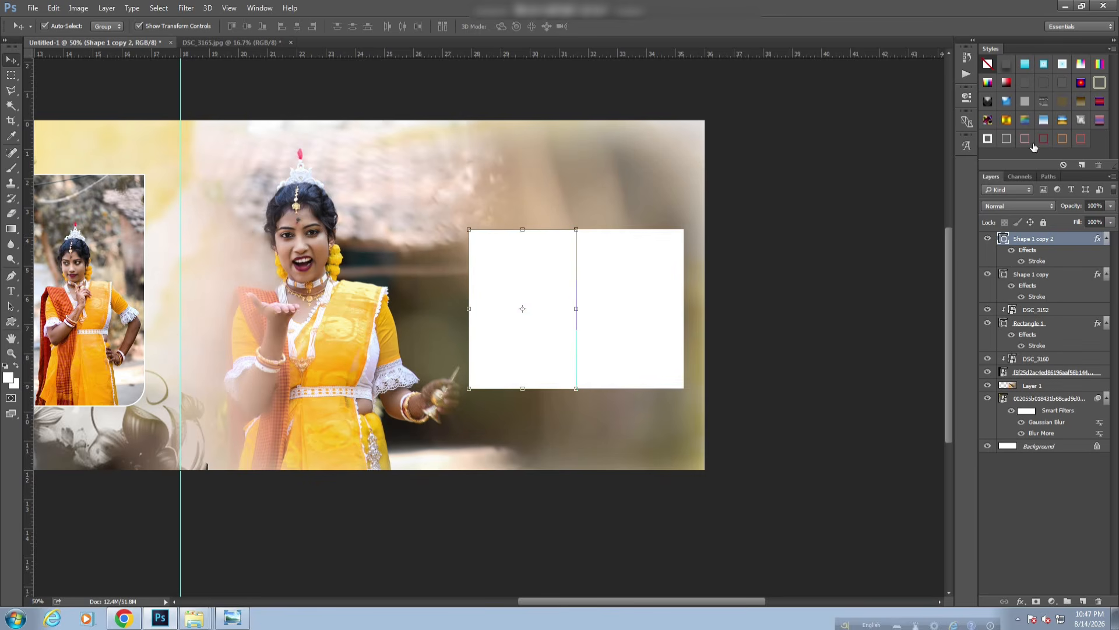
click(642, 267)
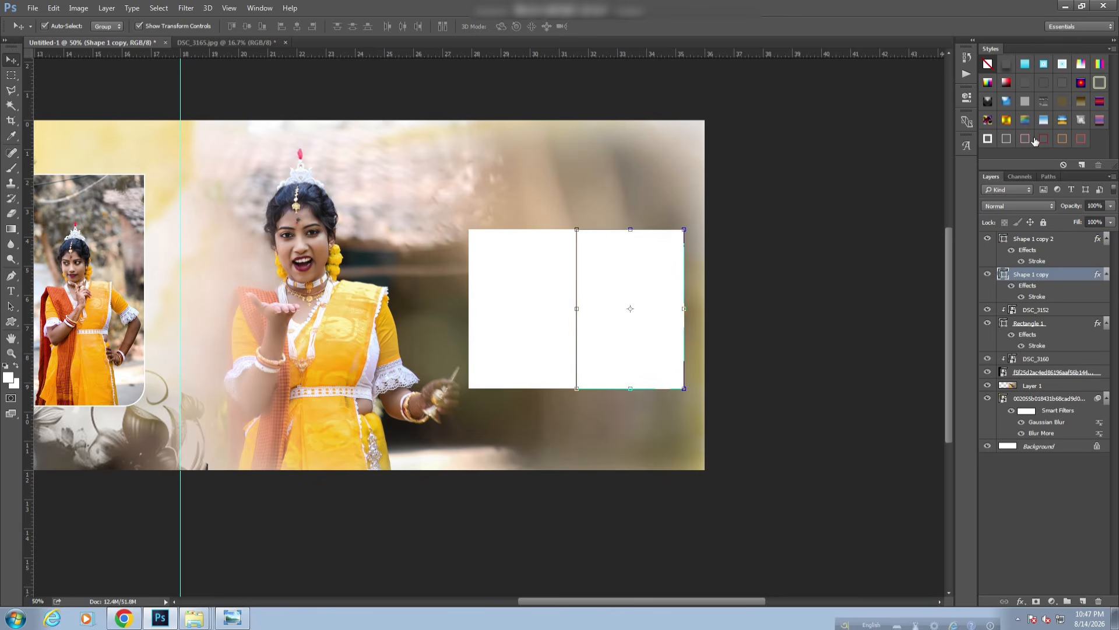
- Place the corner-line ornament at the lower-left corner of the paired white frames and apply the white stroke style preset
click(904, 203)
mouse_move(220, 619)
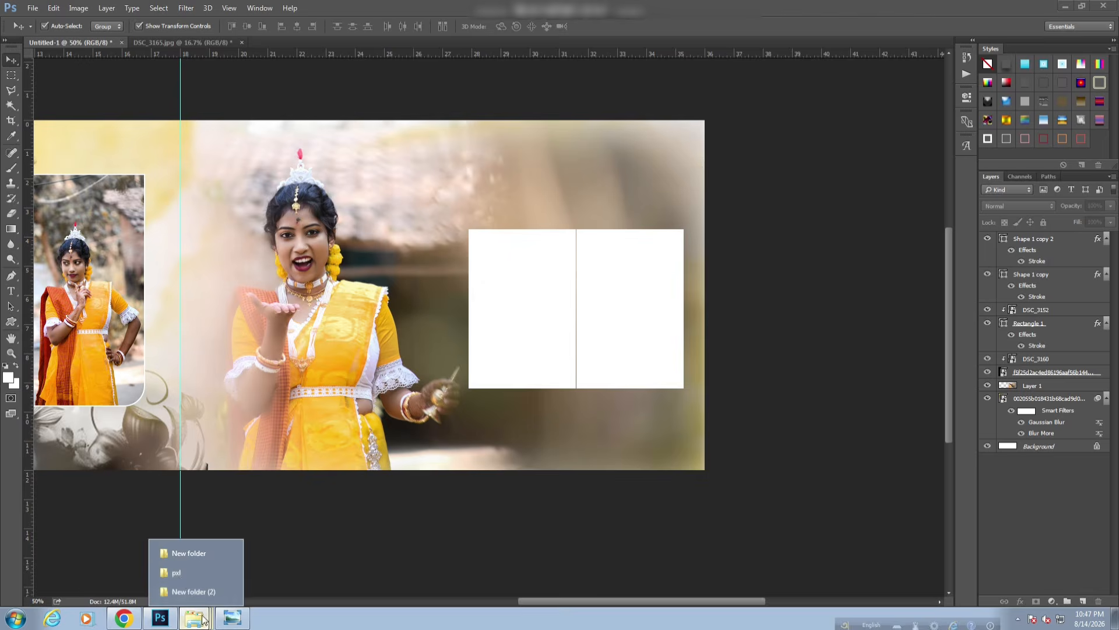
click(225, 571)
drag(131, 91, 543, 358)
drag(660, 207, 576, 234)
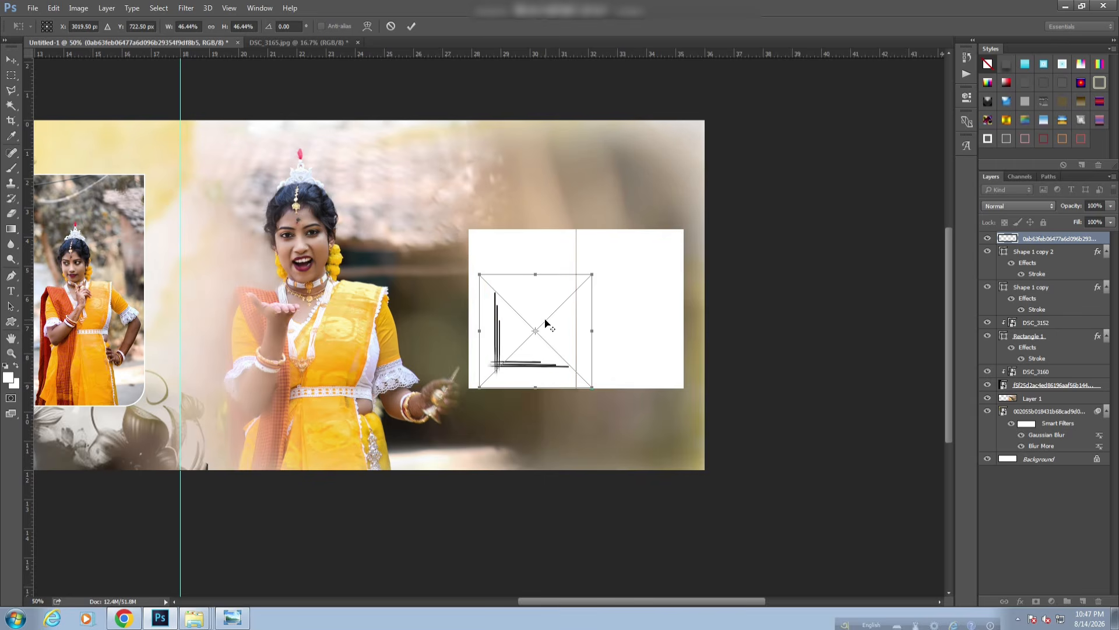
drag(534, 300, 512, 361)
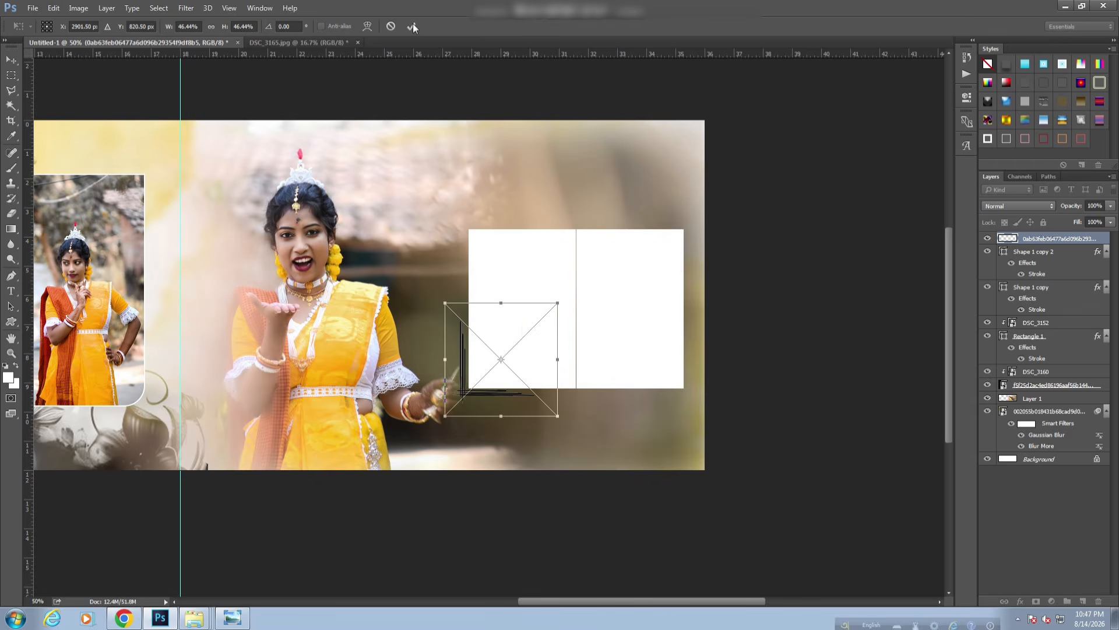
click(412, 26)
click(987, 138)
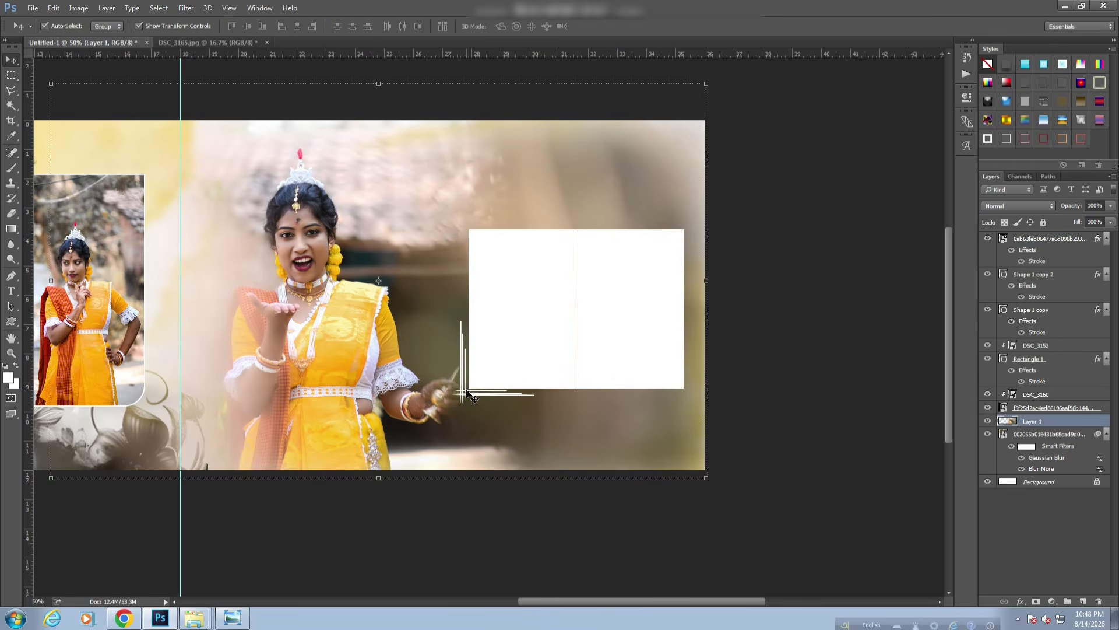
- Duplicate the corner-line ornament and move the copy to the upper-right corner of the paired white frames
key(ctrl+j)
key(ctrl+t)
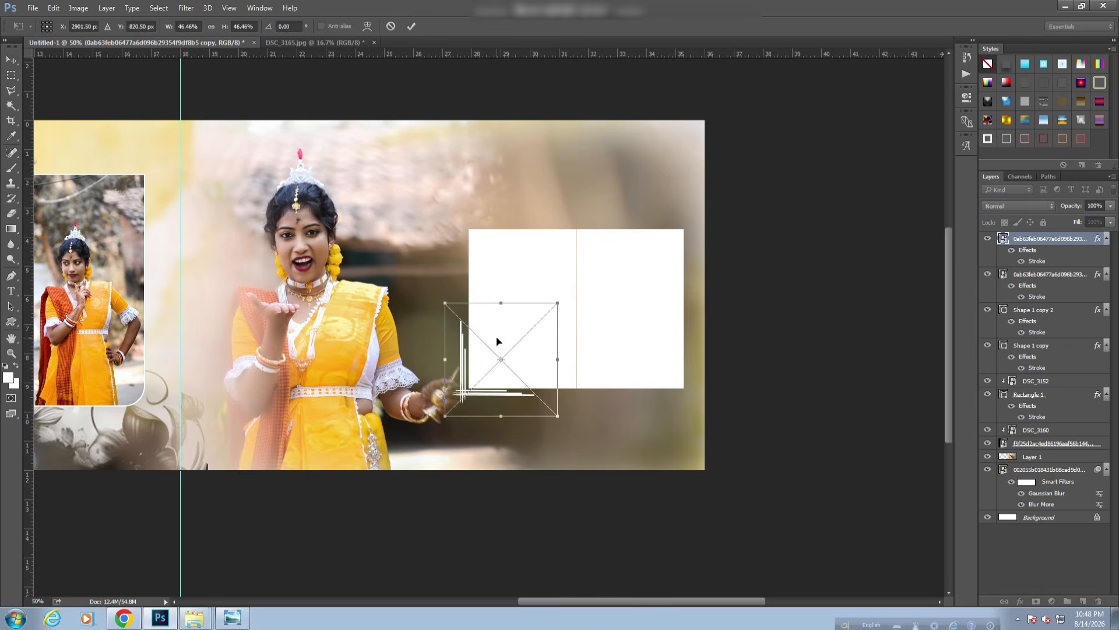
drag(495, 330, 679, 194)
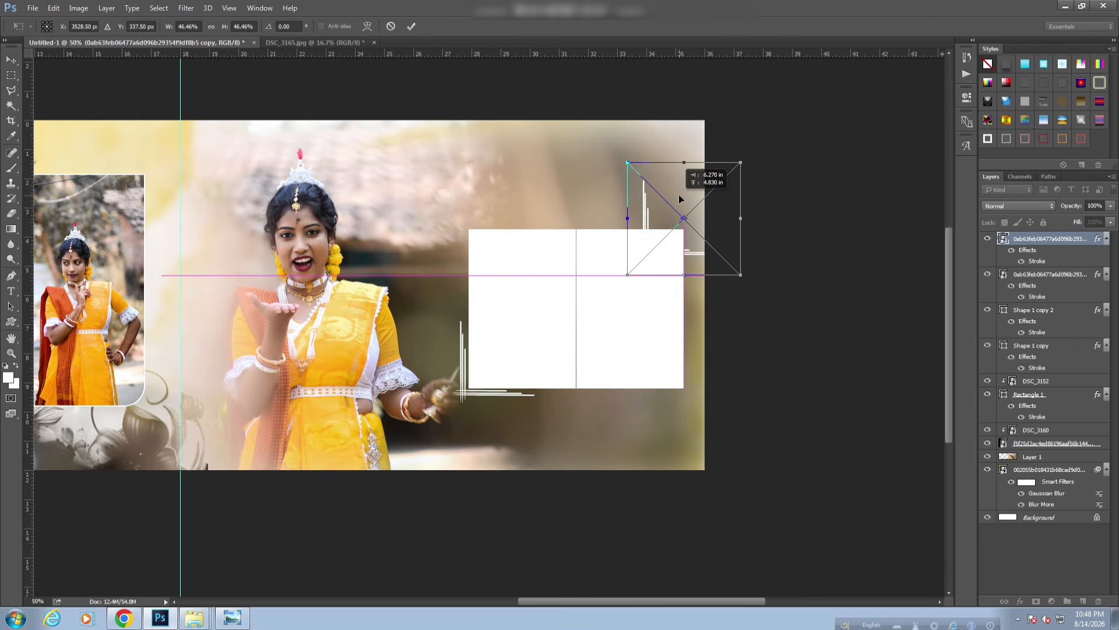
click(412, 27)
- Flip the copied corner ornament horizontally and rotate it to about -88.75° so its lines follow the frames' upper-right corner
click(54, 8)
click(289, 6)
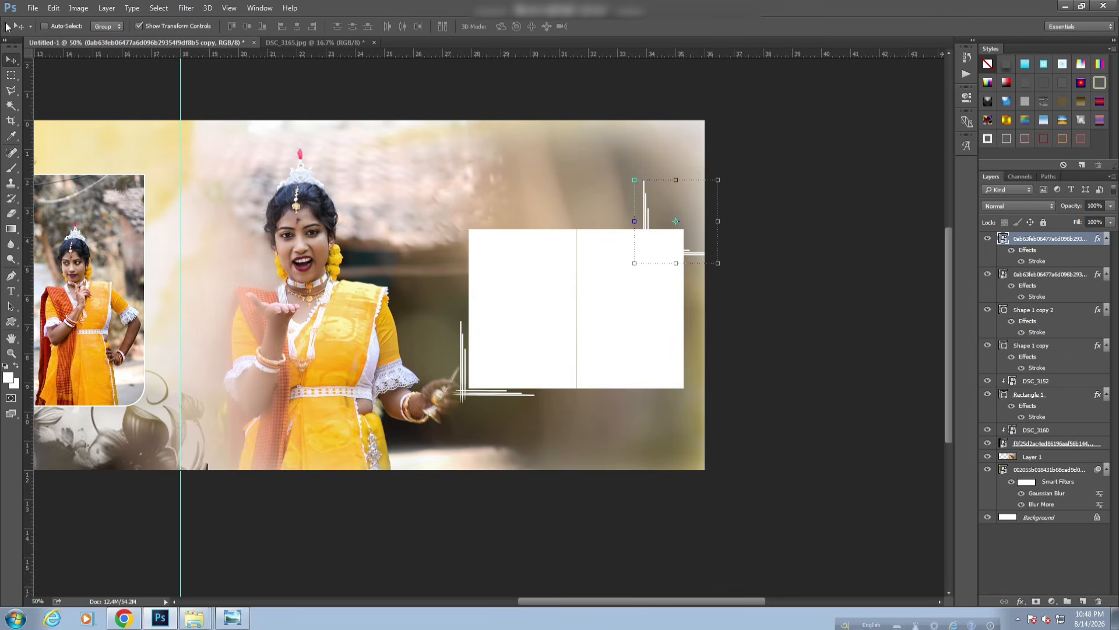
click(54, 8)
mouse_move(91, 249)
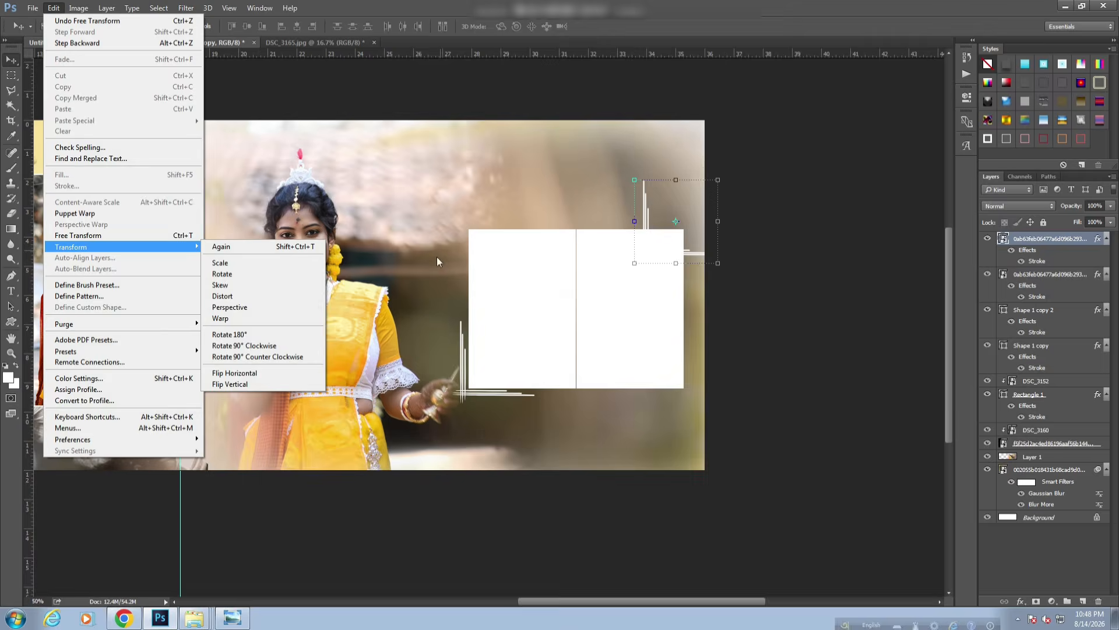
click(257, 373)
drag(729, 180, 788, 208)
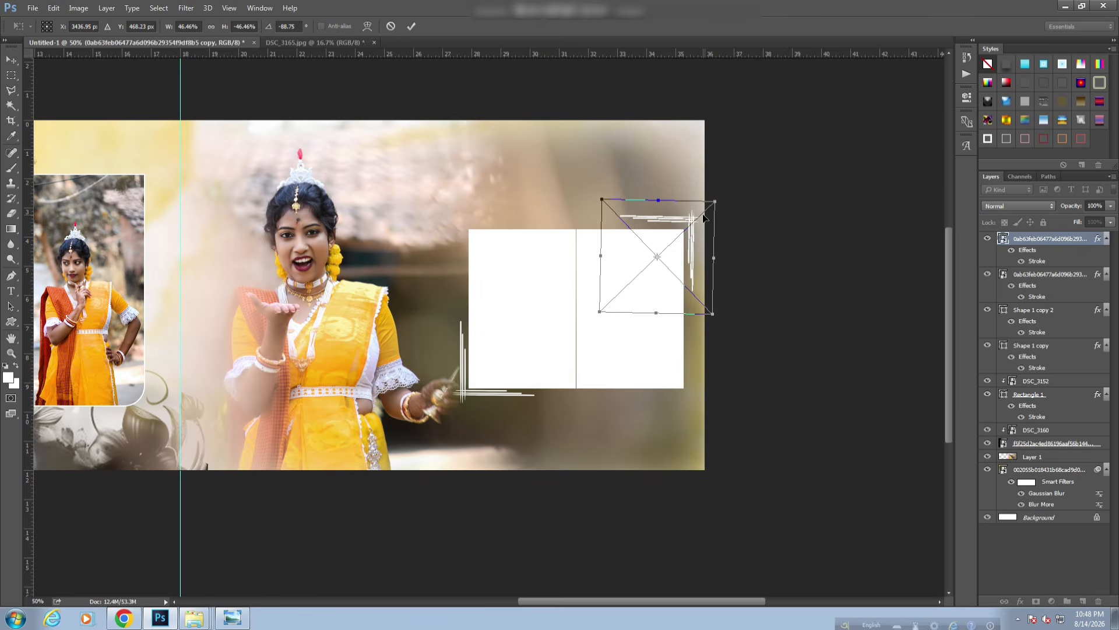
- Fine-tune the copied ornament's position around the upper-right corner of the right frame and apply the transform
key(Left)
key(Left)
key(Left)
key(Left)
key(shift+Down)
key(Left)
key(Left)
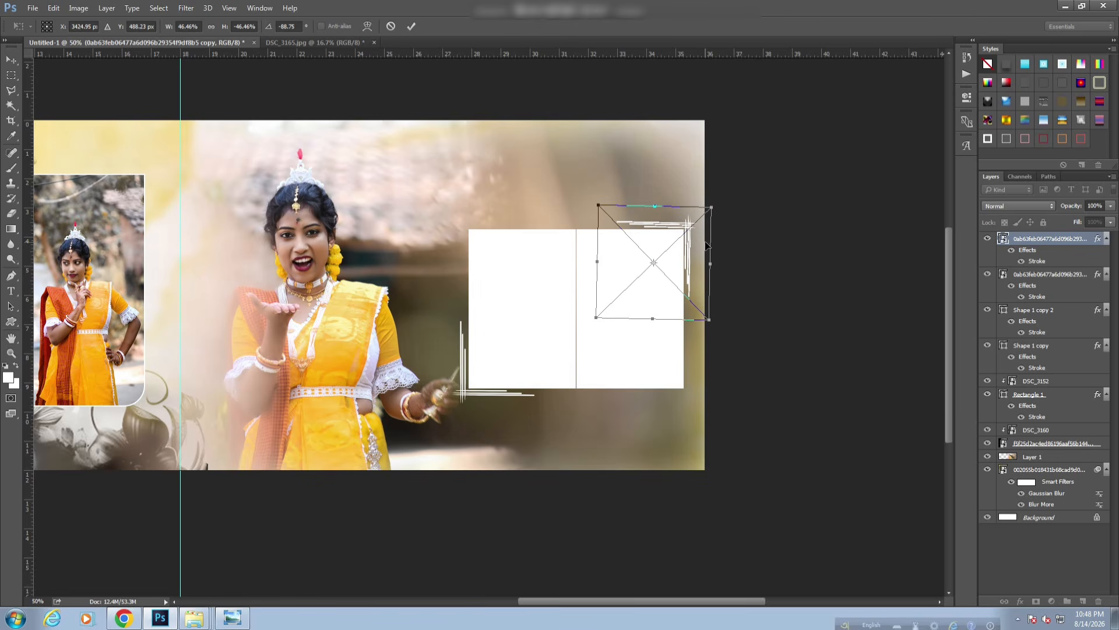
key(Left)
key(Right)
key(Right)
key(Right)
key(Right)
key(Up)
key(Up)
key(Up)
key(Up)
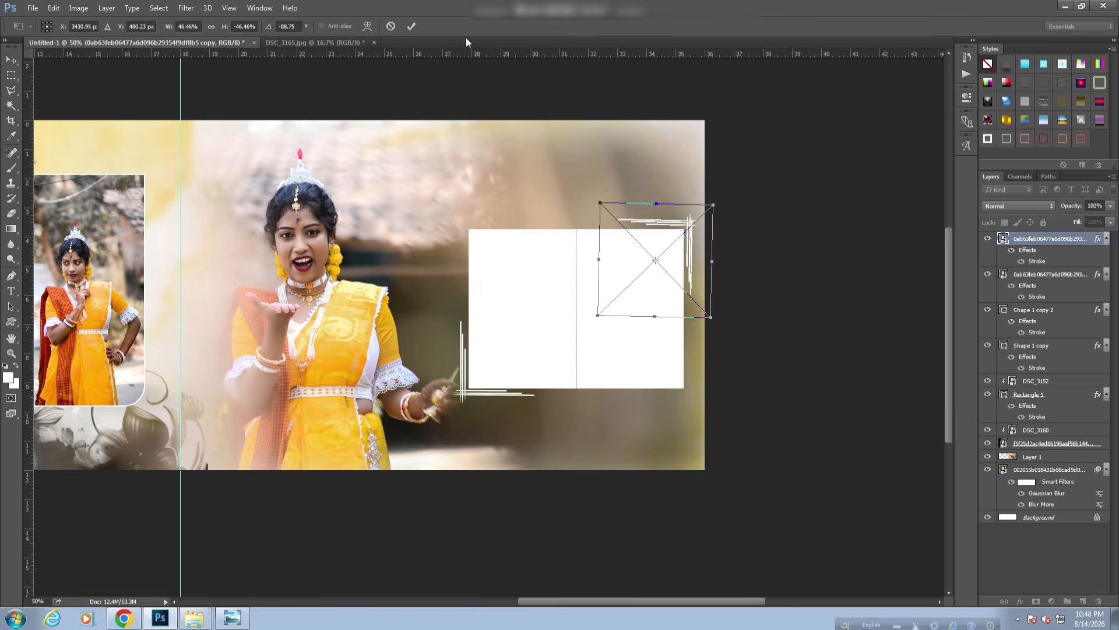
click(411, 26)
- Place photo DSC_3166 over the left white frame and scale it down so the bride fits inside
click(560, 332)
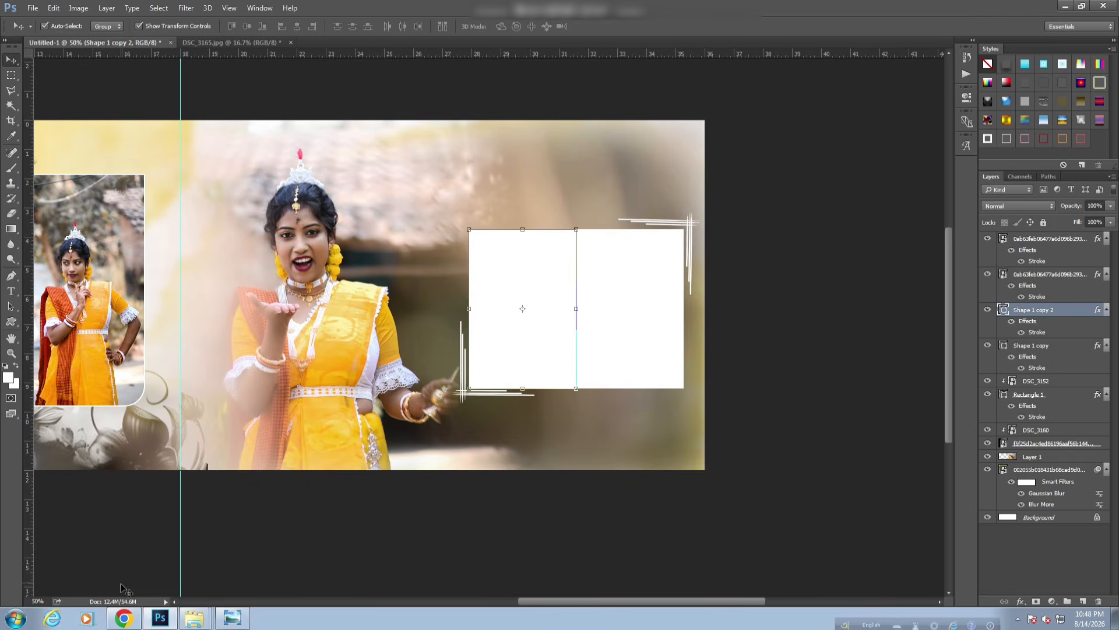
click(195, 619)
click(182, 574)
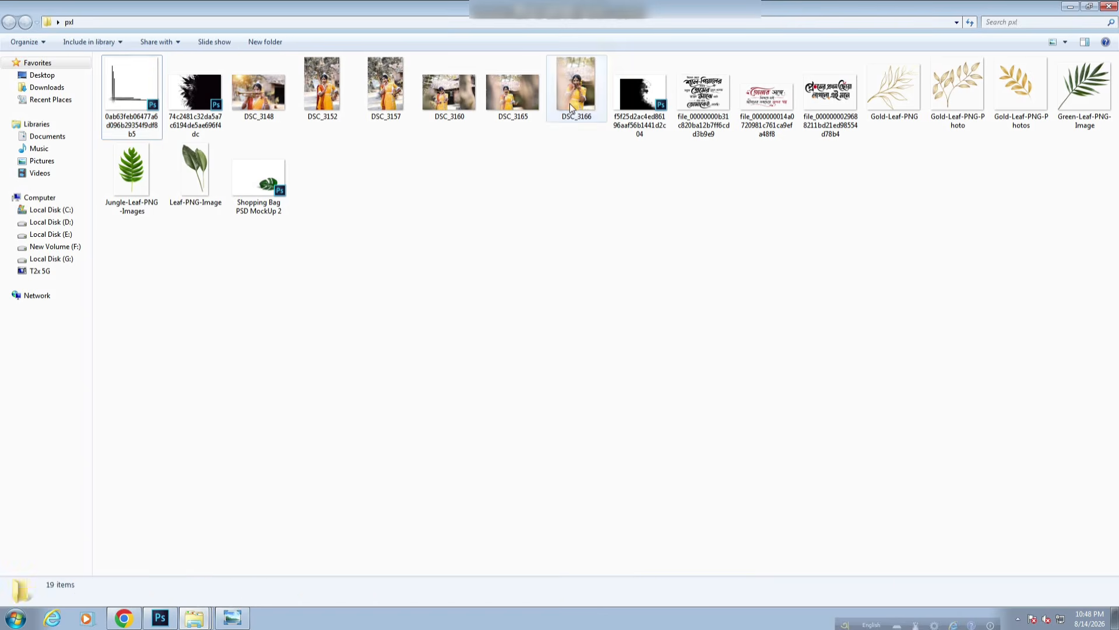
drag(569, 103, 556, 303)
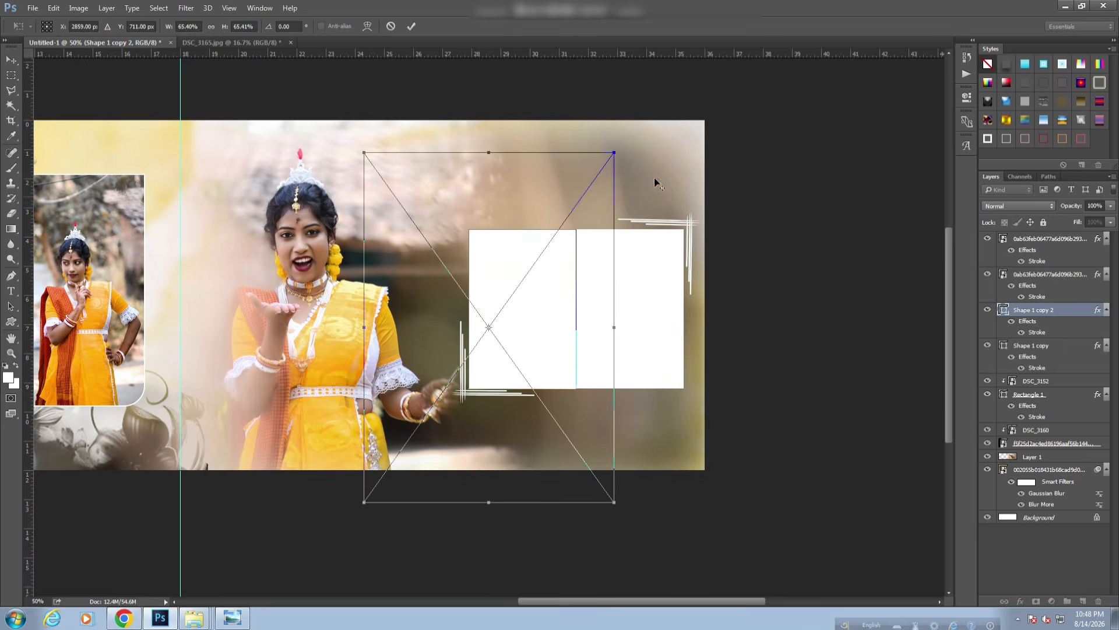
drag(614, 153, 583, 264)
drag(518, 314, 551, 290)
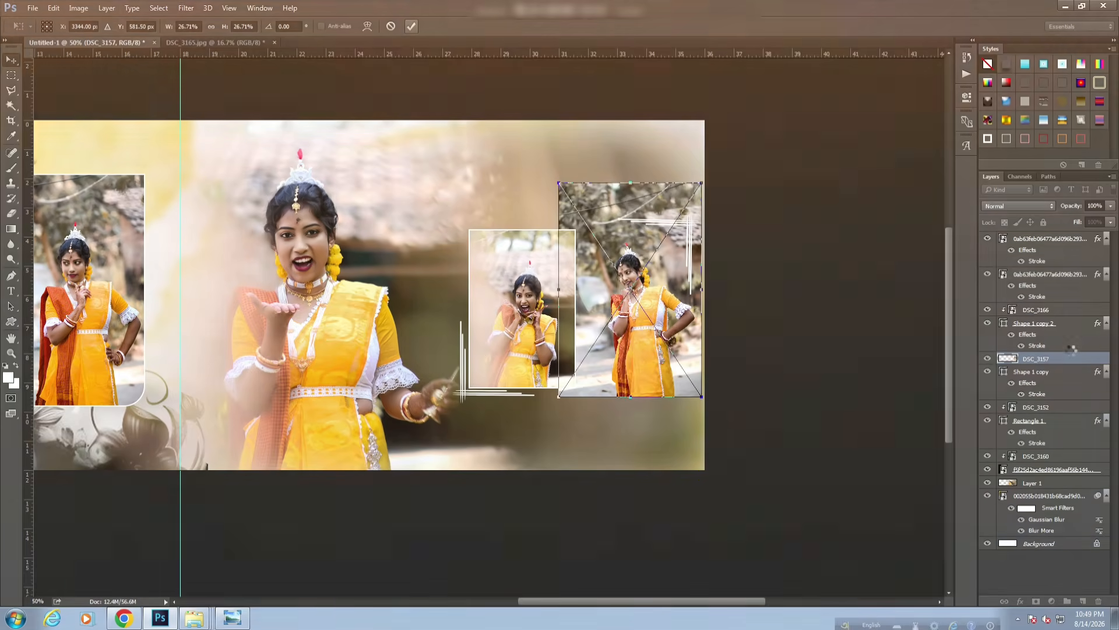
- Finish placing photo DSC_3157 and clip it to the right white frame
key(Return)
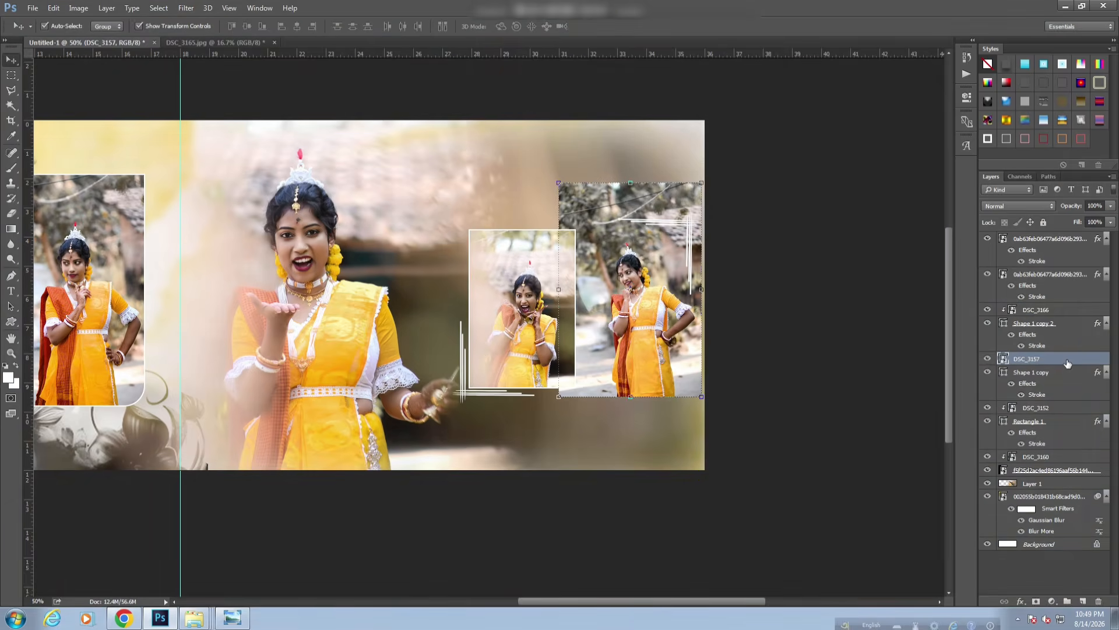
right_click(1068, 363)
click(973, 315)
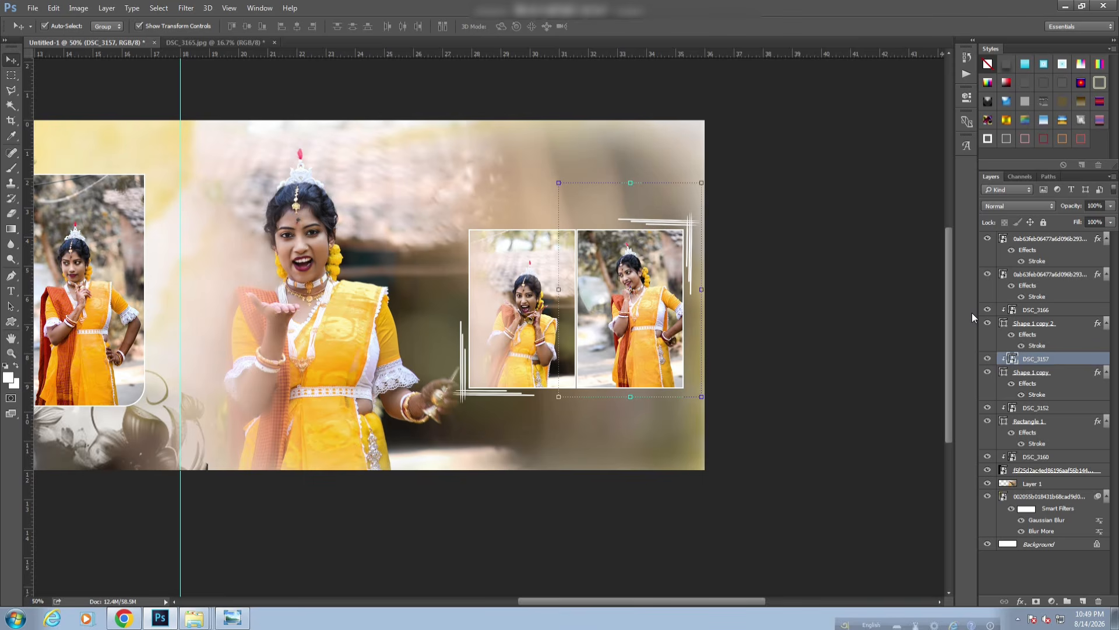
click(826, 344)
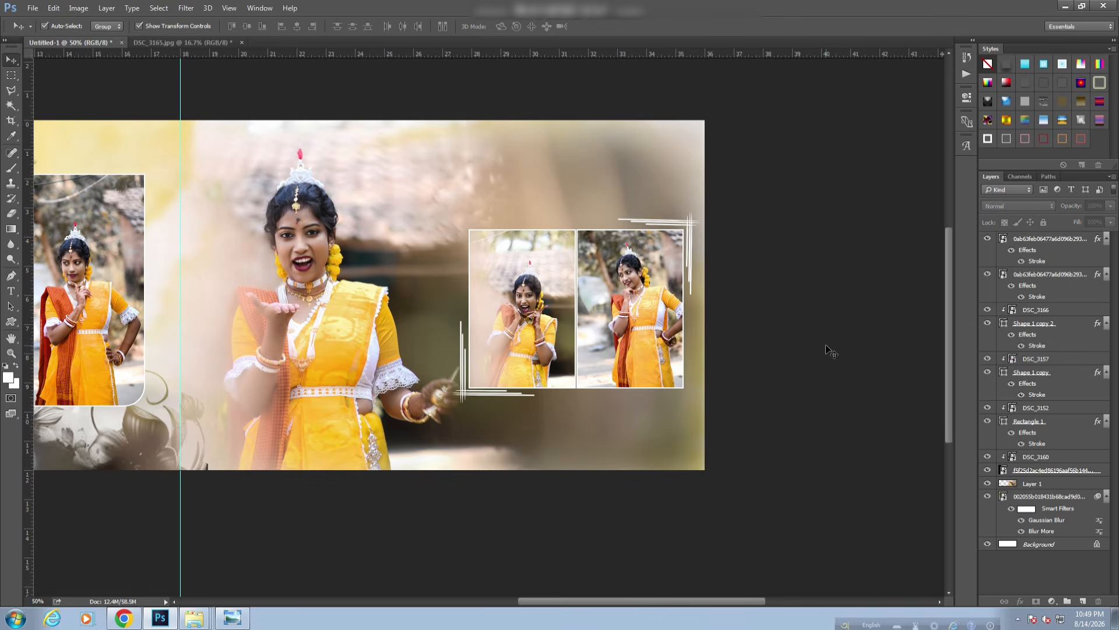
- Place the black two-line Bengali calligraphy from the pxl folder above the paired photo frames
drag(247, 329, 531, 346)
click(194, 618)
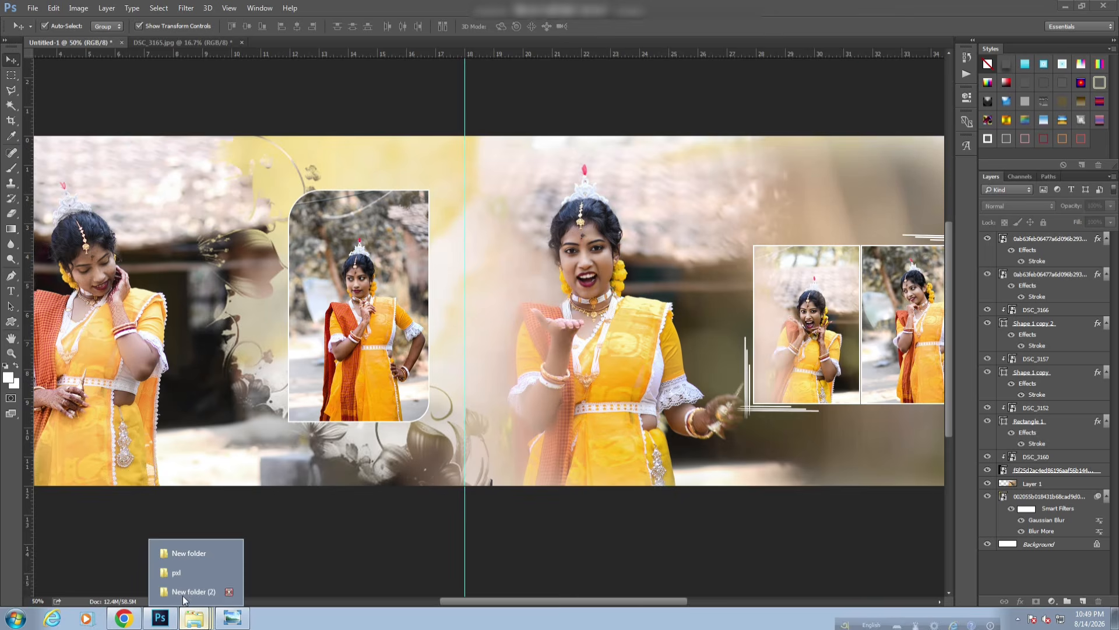
click(178, 573)
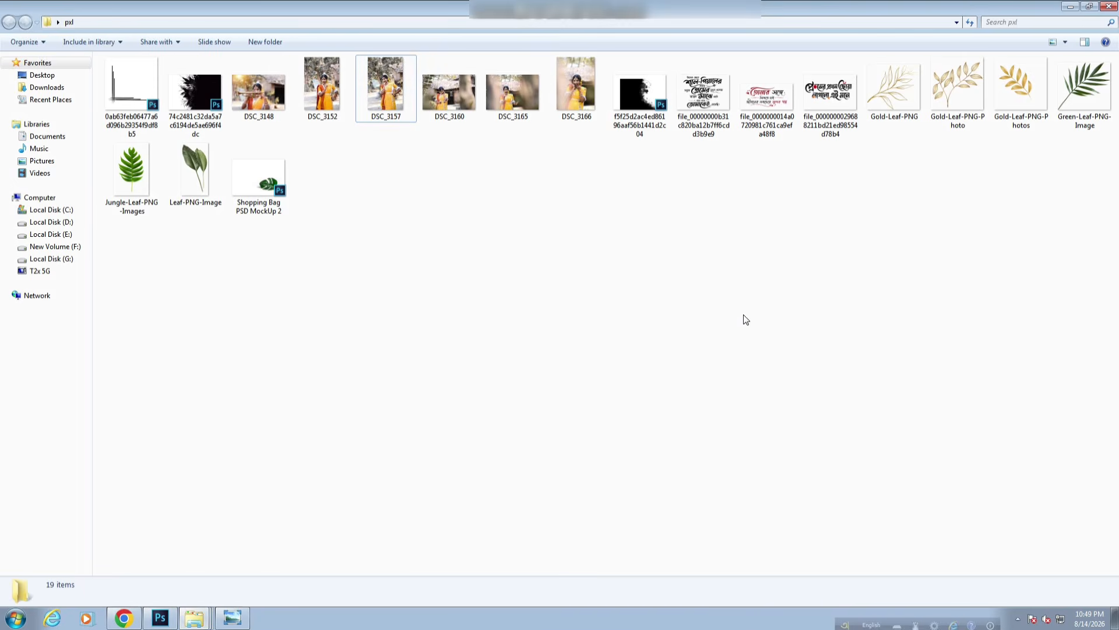
drag(830, 93, 586, 233)
click(622, 134)
- Position the multi-line Bengali calligraphy at about 25% scale beside the head of the large bride on the left page
drag(368, 293, 787, 247)
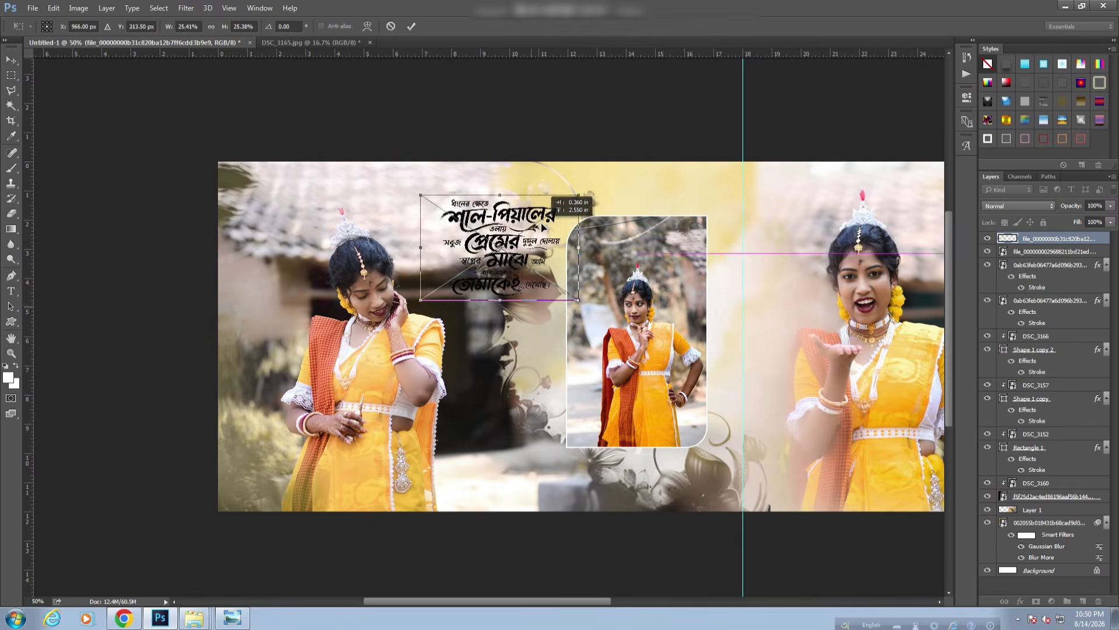
mouse_move(543, 227)
mouse_down()
mouse_move(514, 207)
mouse_move(531, 227)
mouse_up()
click(412, 26)
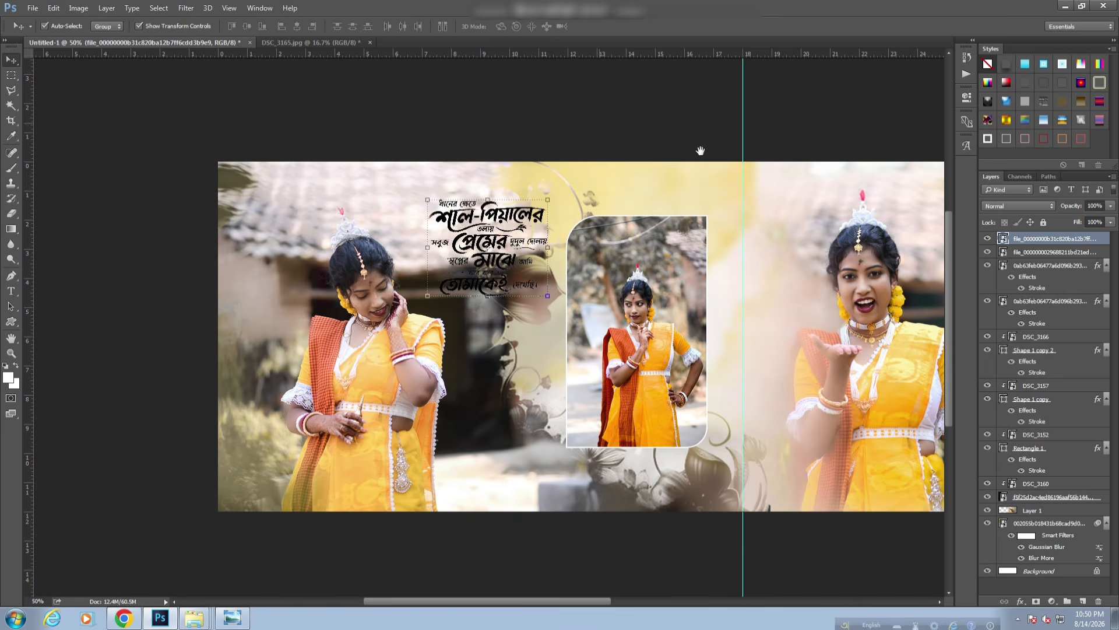
- Try several stroke style presets on the multi-line calligraphy and settle on the light red one
click(1021, 141)
click(1044, 139)
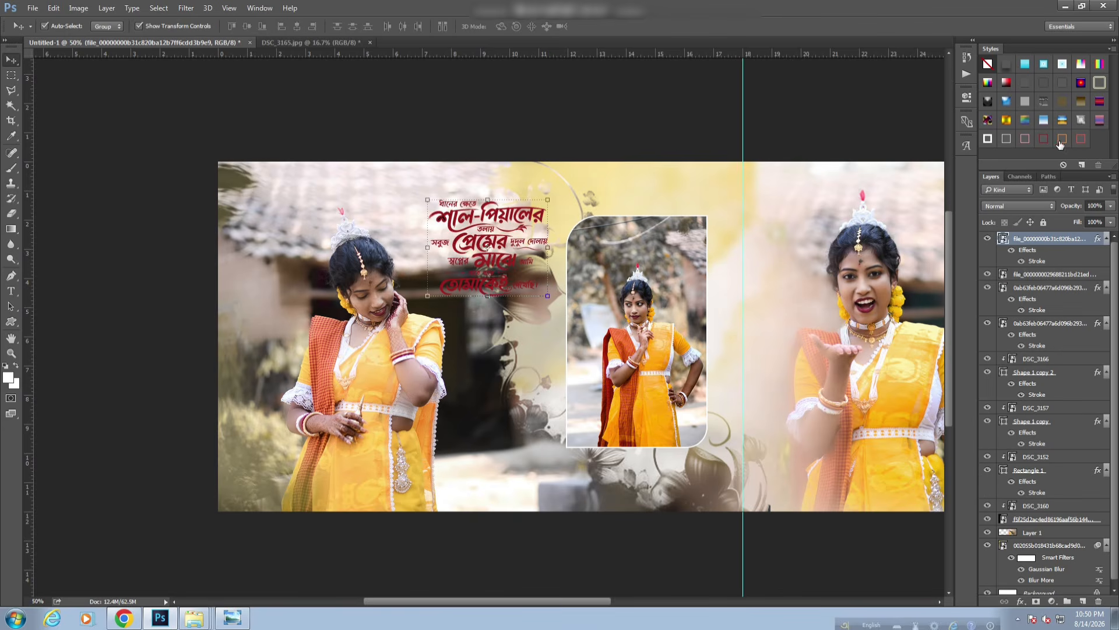
click(1060, 139)
click(1082, 139)
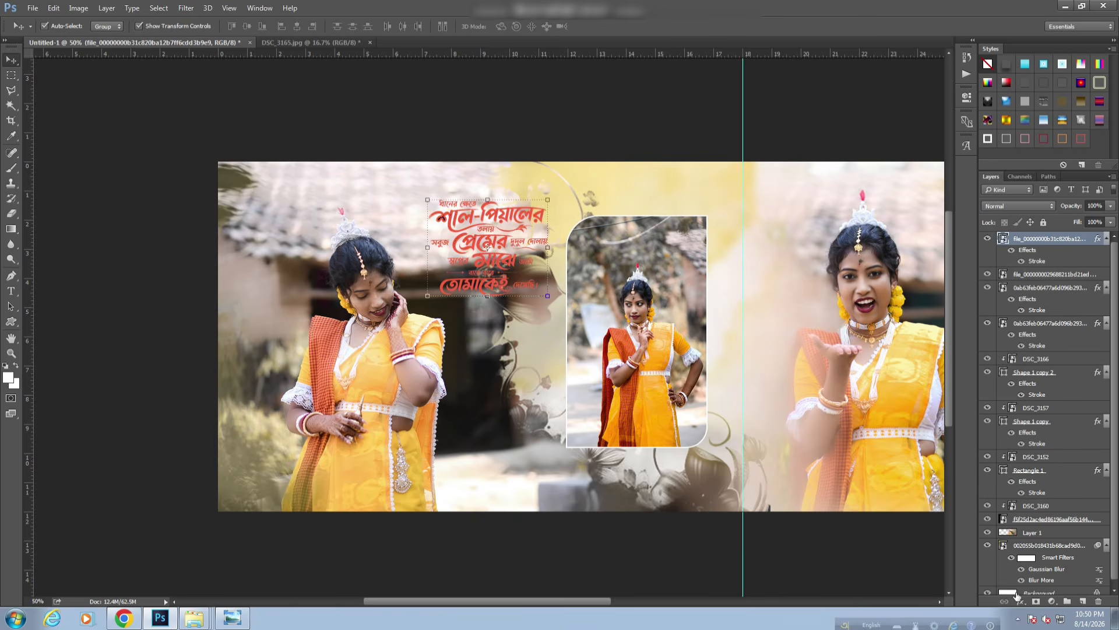
- Add a Multiply drop shadow to the red calligraphy with 5 px distance, 0% spread and 0 px size
click(1020, 601)
click(1043, 491)
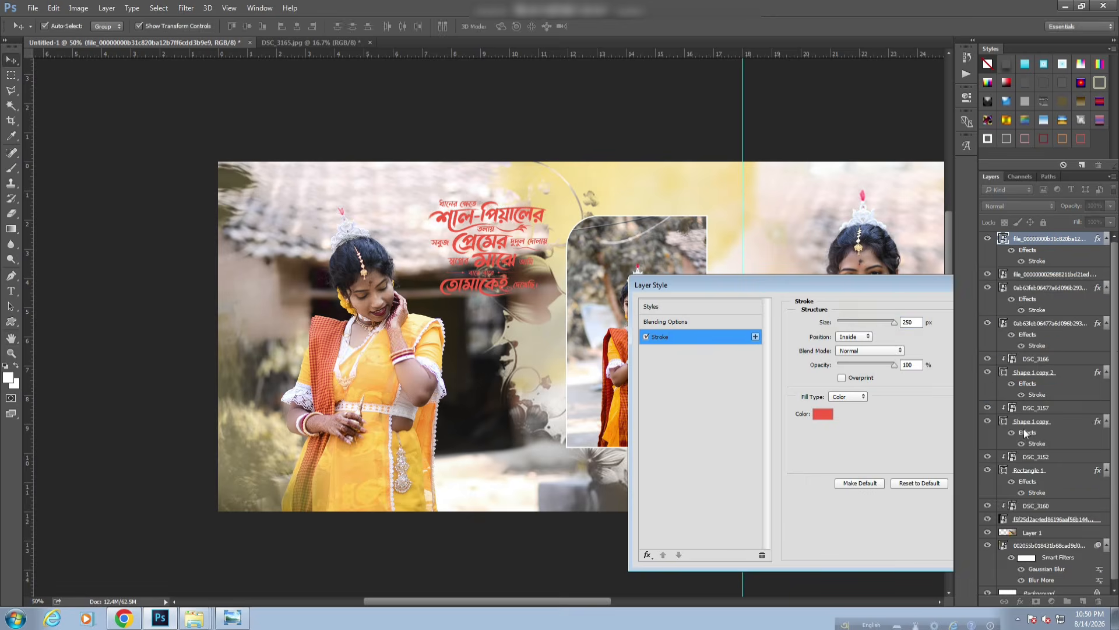
click(1020, 601)
click(1044, 586)
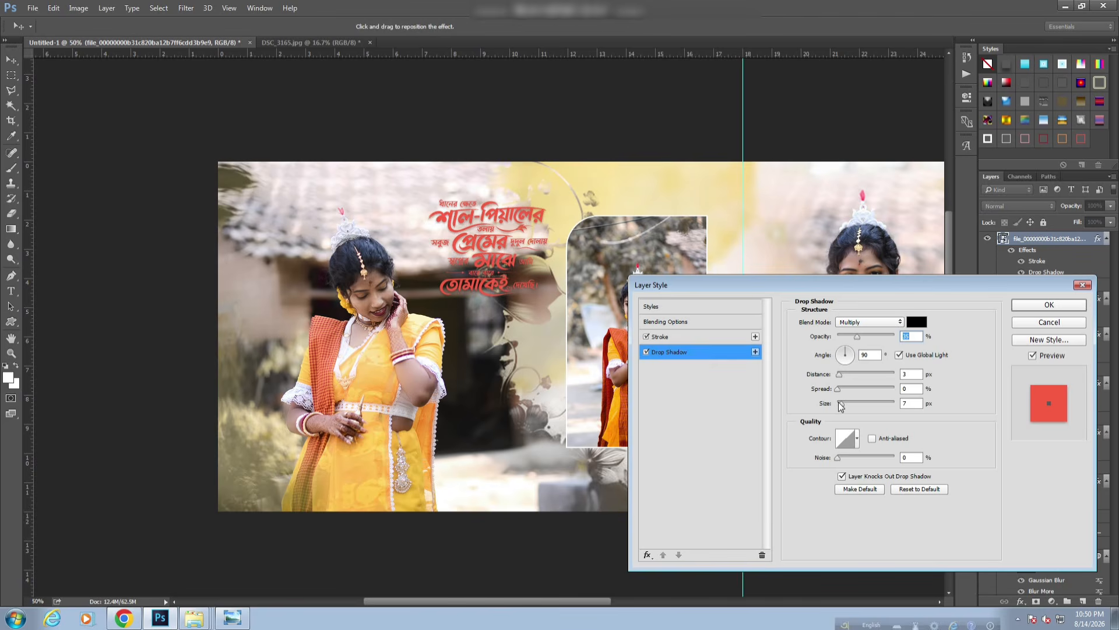
drag(840, 403, 838, 404)
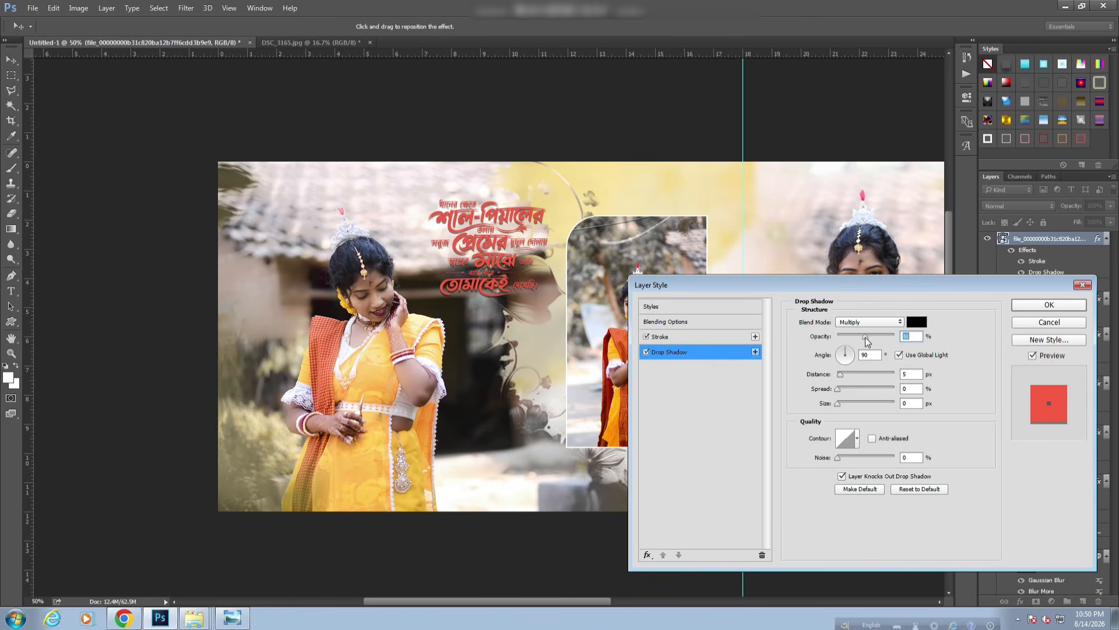
click(1043, 304)
- Enlarge the red calligraphy to about 33% and reposition it between the large bride and the inset frame
key(ctrl+plus)
key(ctrl+plus)
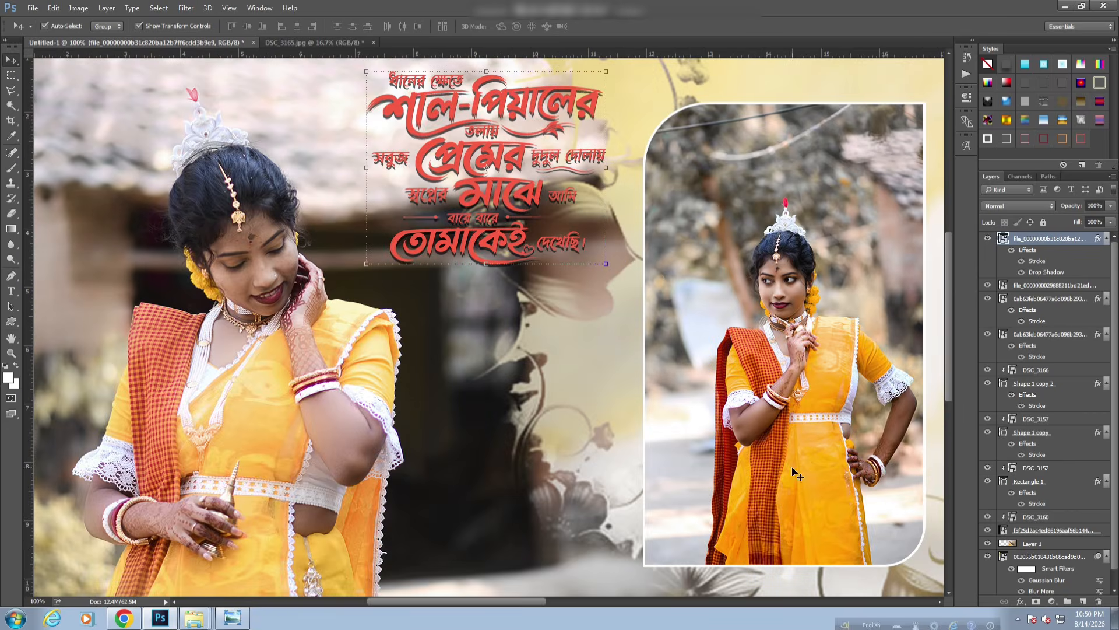
drag(364, 124, 397, 307)
drag(396, 252, 298, 208)
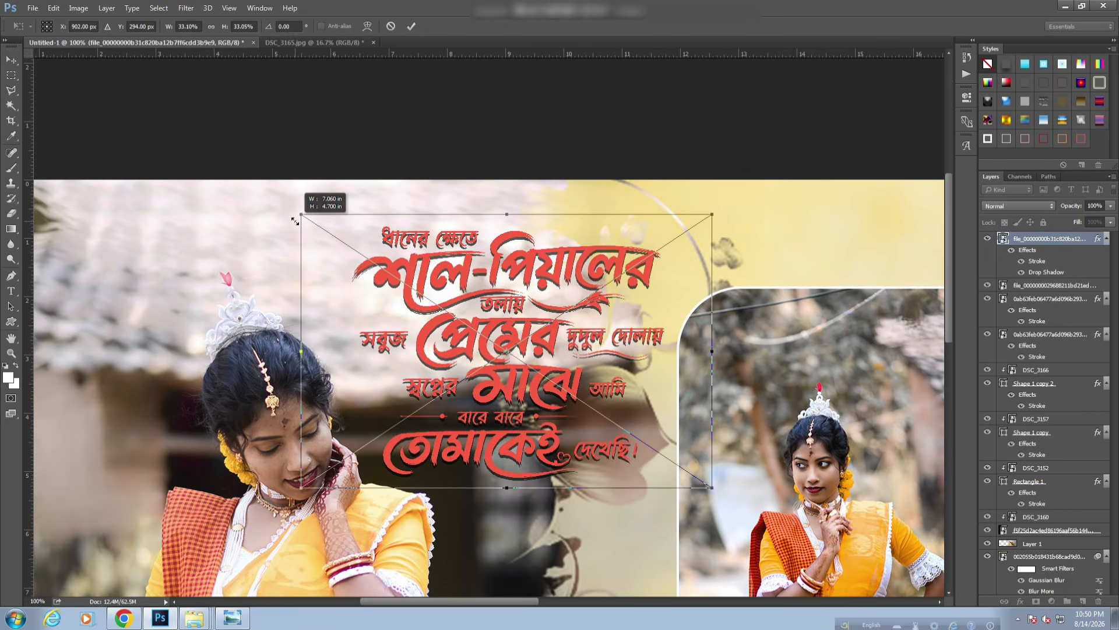
drag(561, 253, 580, 231)
click(412, 27)
click(509, 129)
- Place the Shopping Bag PSD MockUp 2 leaf, shrink it and set it on the bottom edge below the inset frame
key(ctrl+minus)
key(ctrl+minus)
key(ctrl+minus)
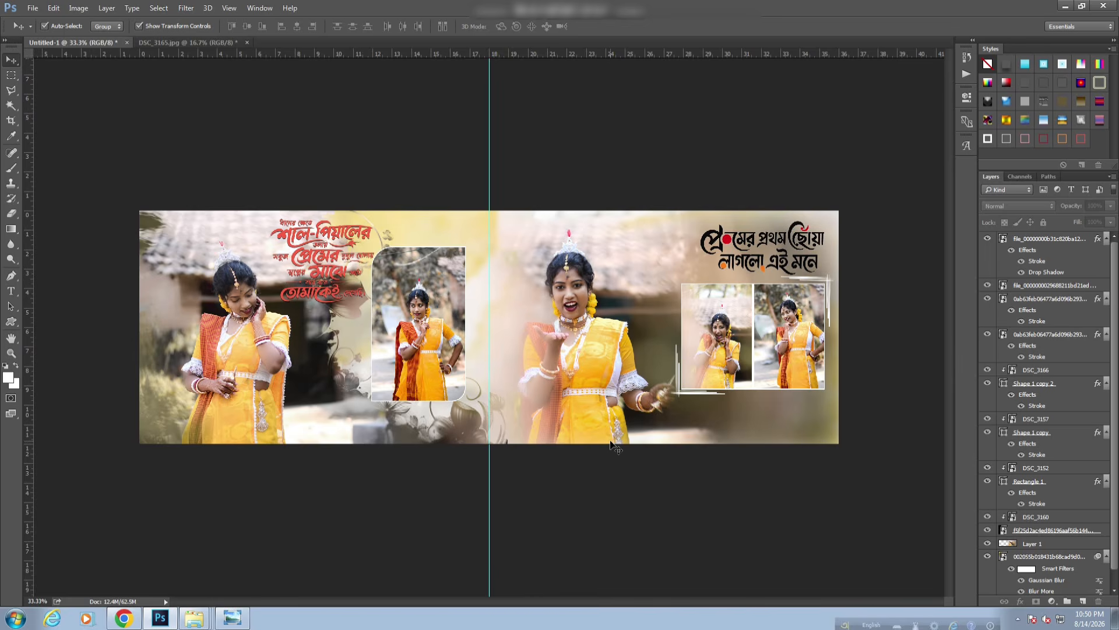
click(197, 619)
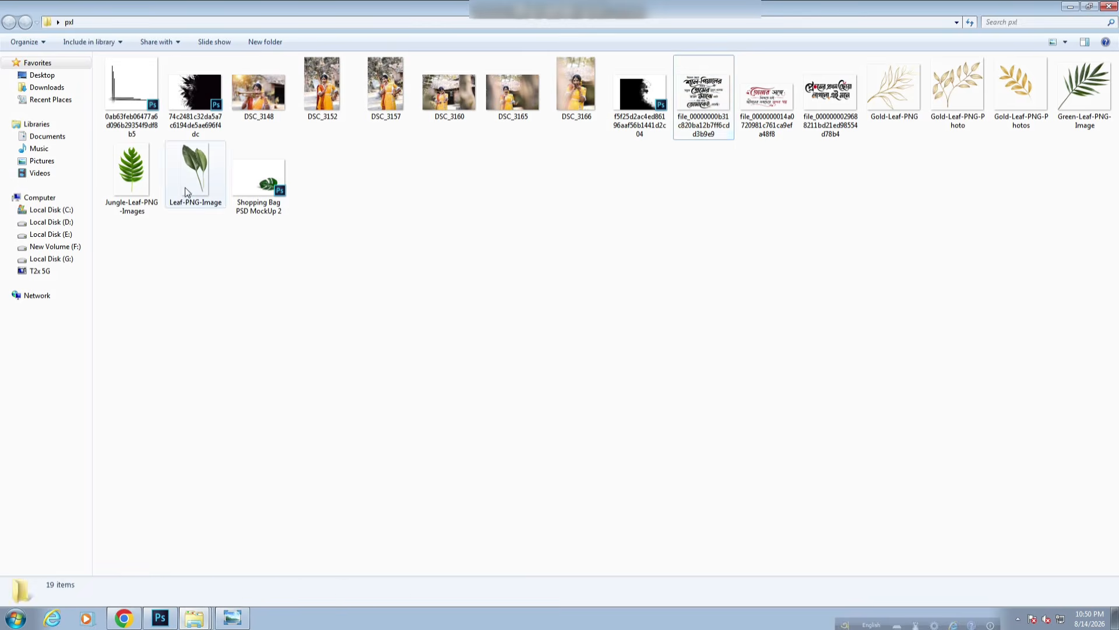
drag(268, 193, 488, 327)
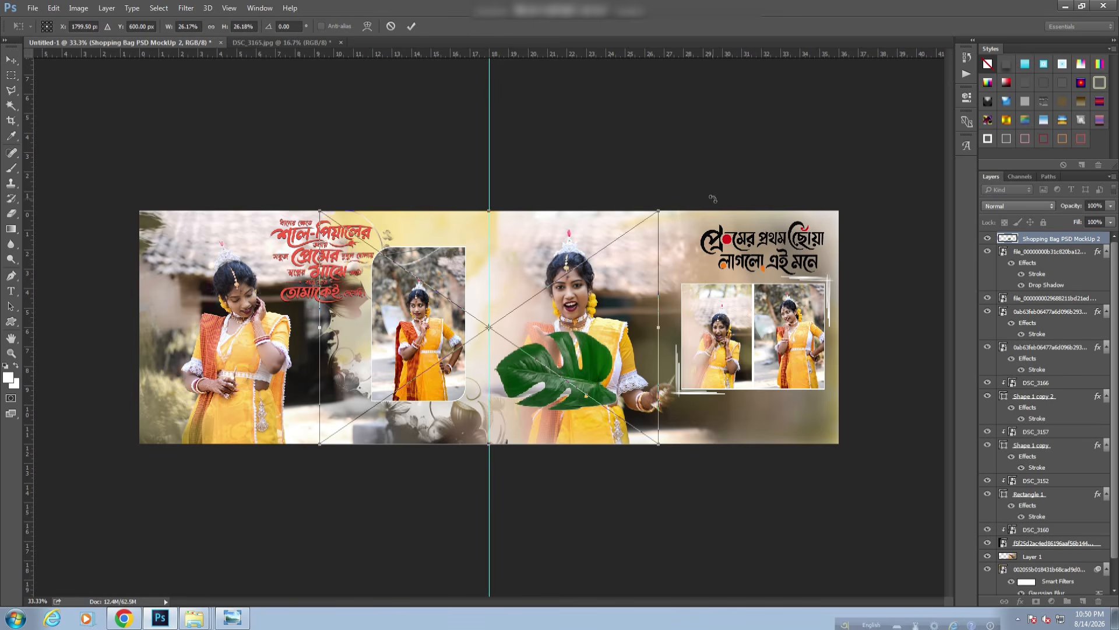
drag(661, 208, 534, 295)
drag(509, 336, 351, 431)
click(412, 26)
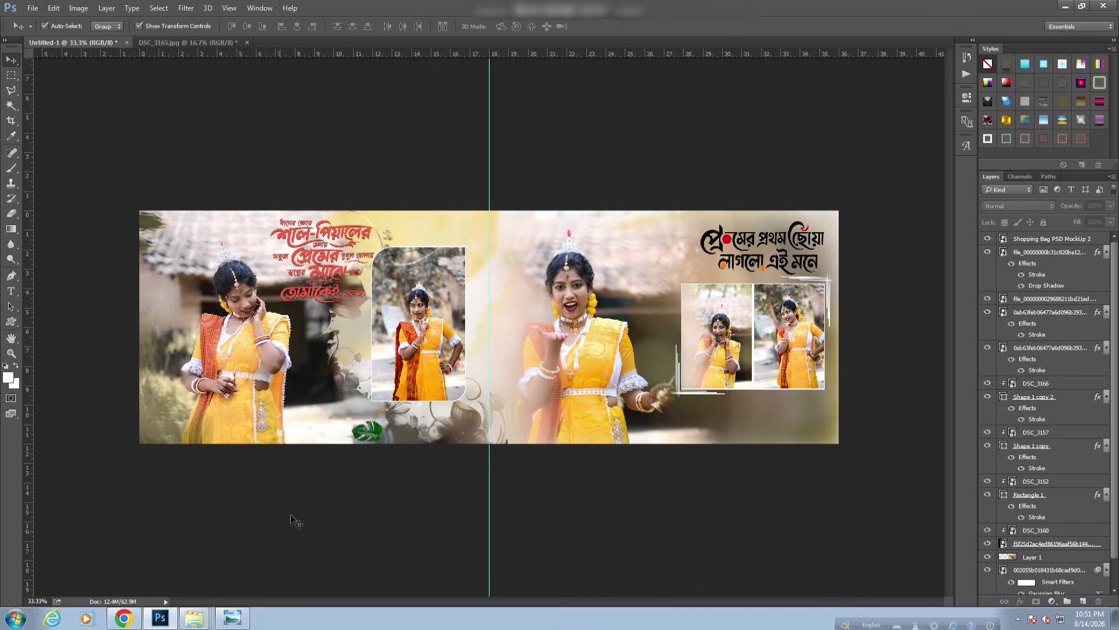
- Place the Leaf-PNG-Image leaf, rotate it about -23° and tuck it into the spread's lower-right corner below the paired photos
mouse_move(194, 618)
click(196, 591)
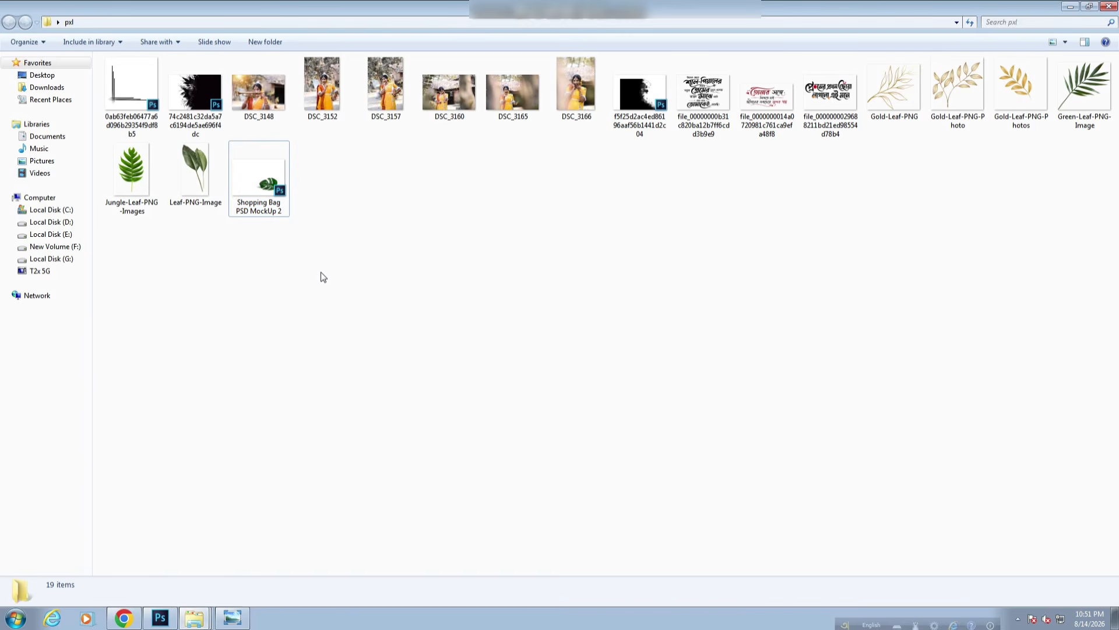
drag(196, 169, 555, 330)
drag(497, 294, 791, 389)
drag(851, 379, 831, 426)
drag(826, 387, 826, 372)
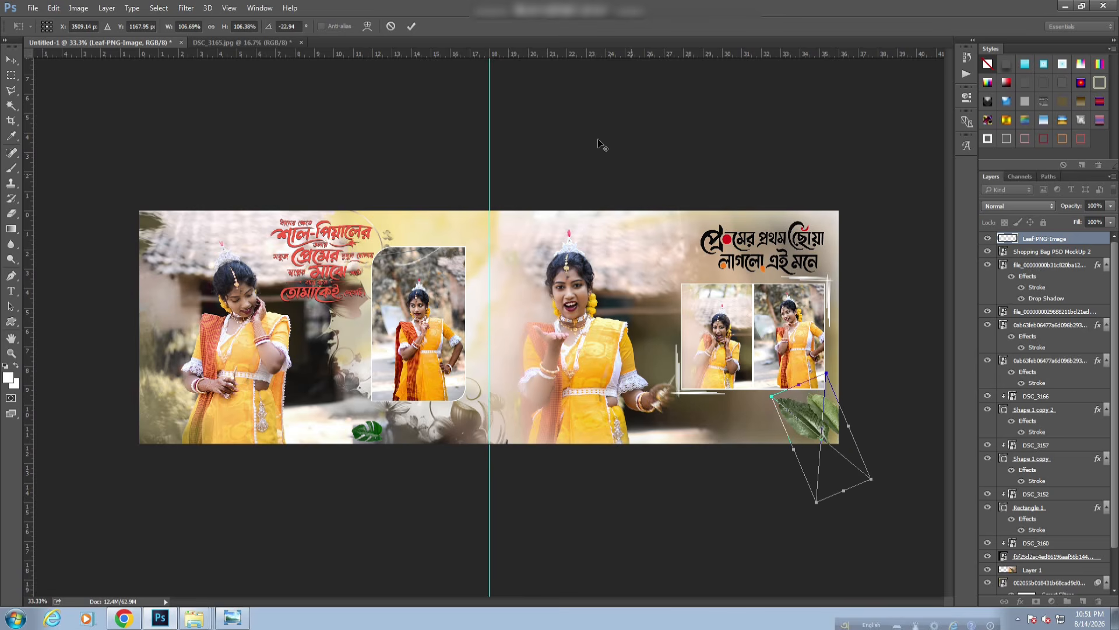
click(412, 27)
- Place Gold-Leaf-PNG in the spread's upper-right corner, shrunk to about 9% by 6% and rotated about 142°, with a white stroke style
click(193, 621)
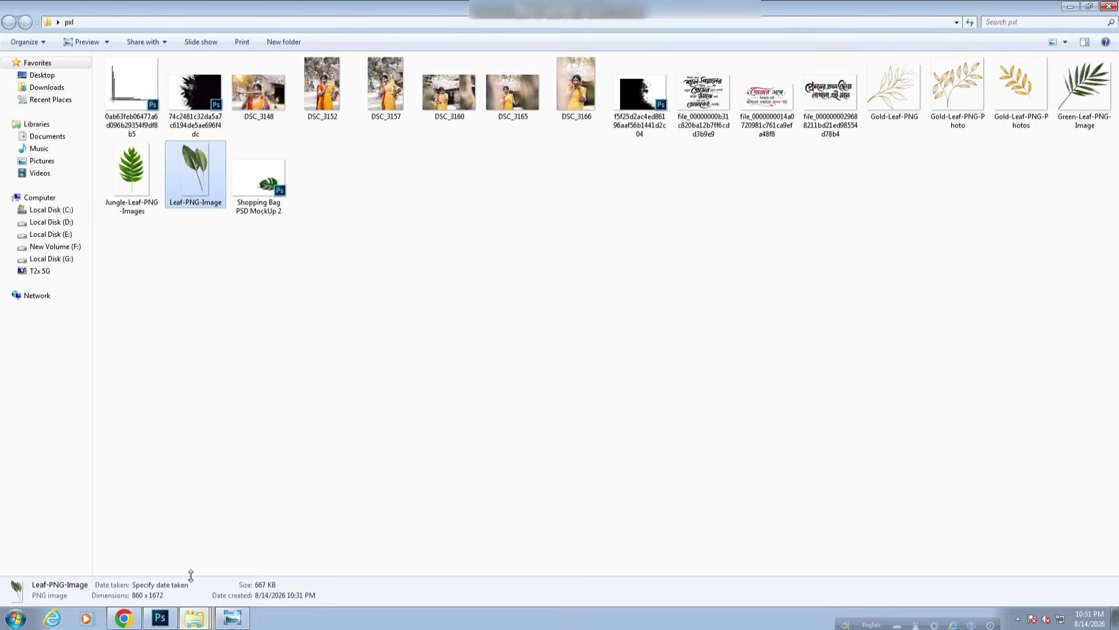
drag(893, 88, 559, 283)
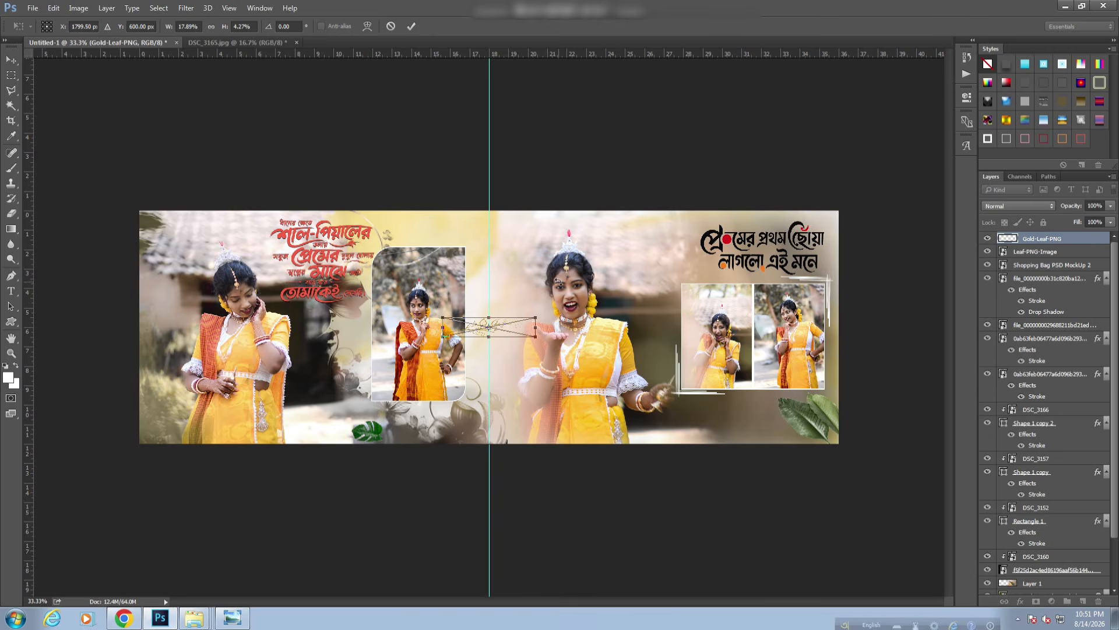
drag(537, 325, 491, 321)
drag(505, 307, 439, 449)
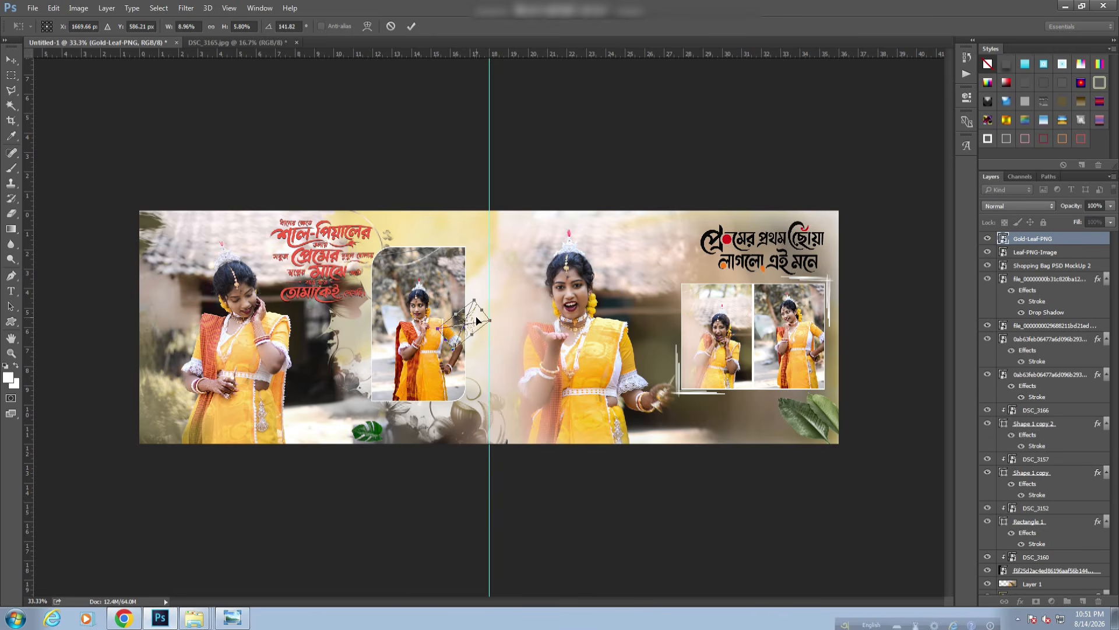
drag(477, 320, 844, 211)
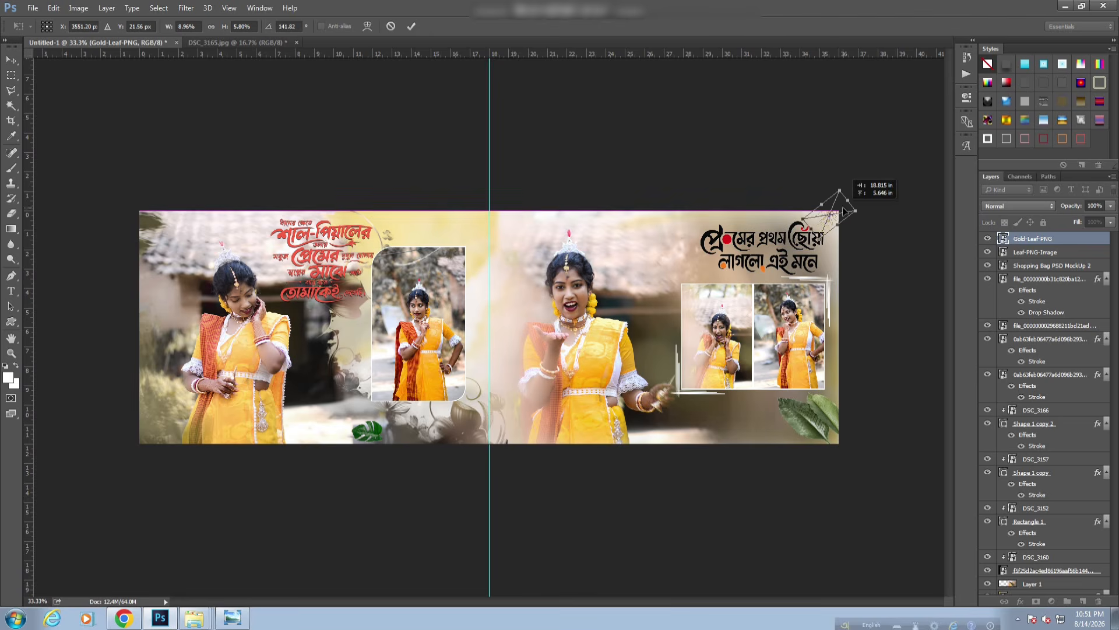
click(411, 26)
click(987, 139)
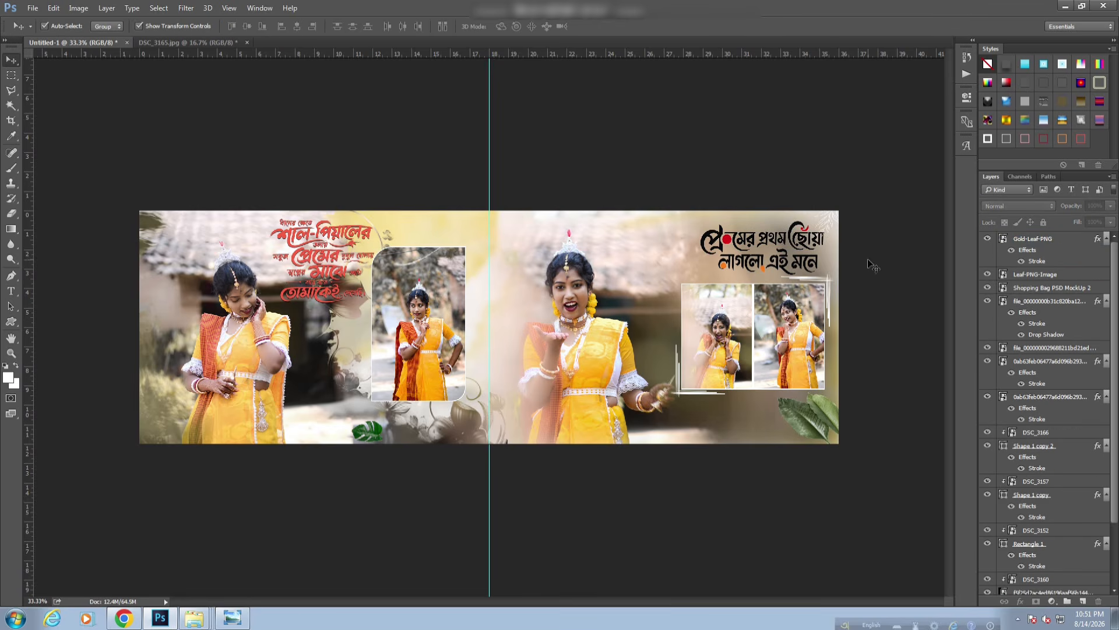
- Place Gold-Leaf-PNG-Photo directly above the blurred background layer, rotate it and set it along the top edge above the inset frame
click(444, 235)
click(179, 578)
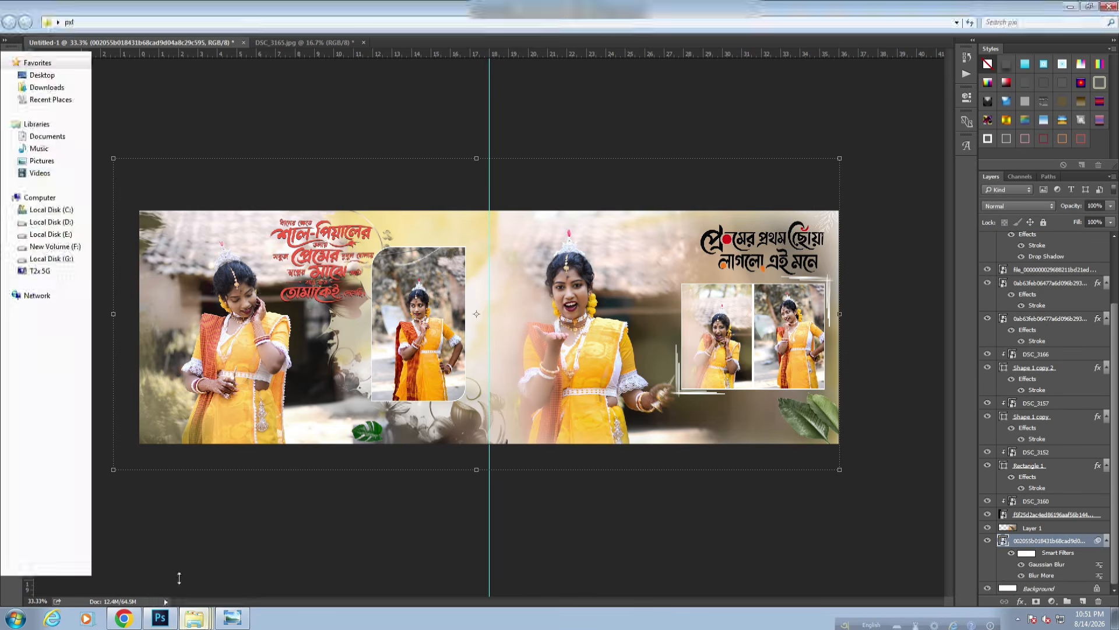
drag(959, 93, 489, 327)
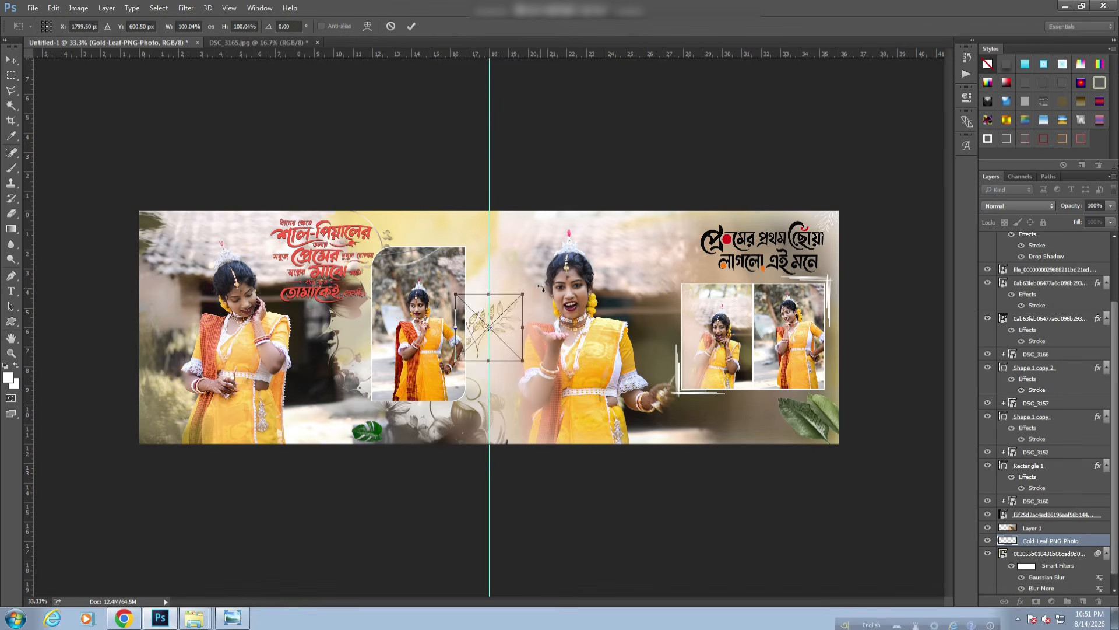
drag(541, 288, 439, 448)
drag(506, 327, 465, 212)
drag(502, 178, 503, 225)
key(Return)
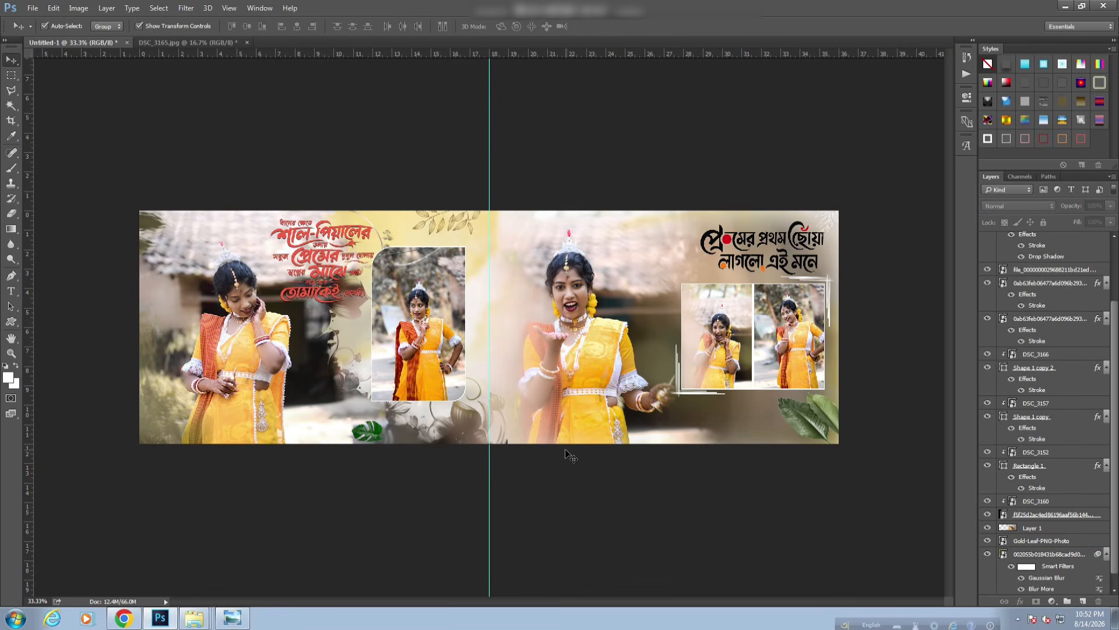
click(196, 617)
click(205, 572)
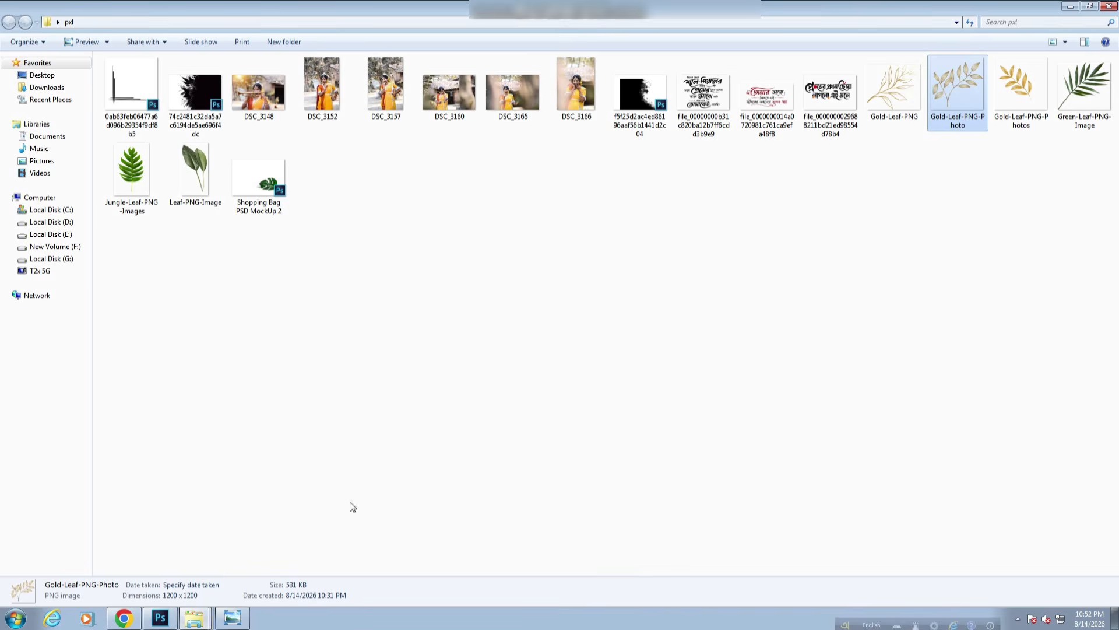
click(467, 430)
click(1070, 6)
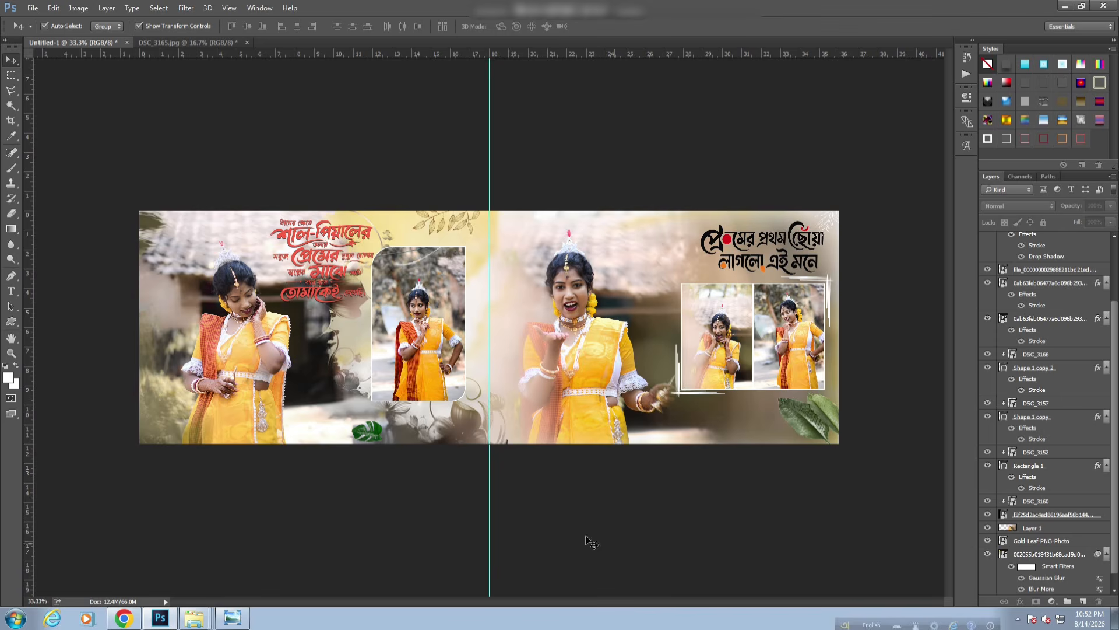
- Save the spread as a layered Photoshop file named fff in the desktop's New folder, with Maximize Compatibility on
click(33, 8)
click(58, 132)
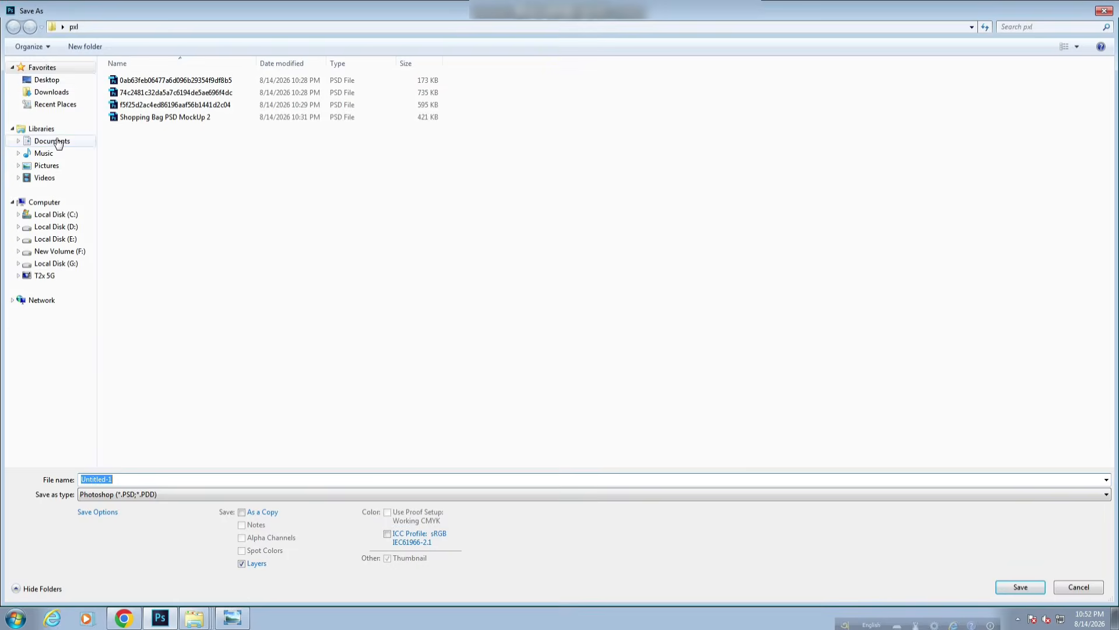
click(46, 81)
double_click(869, 75)
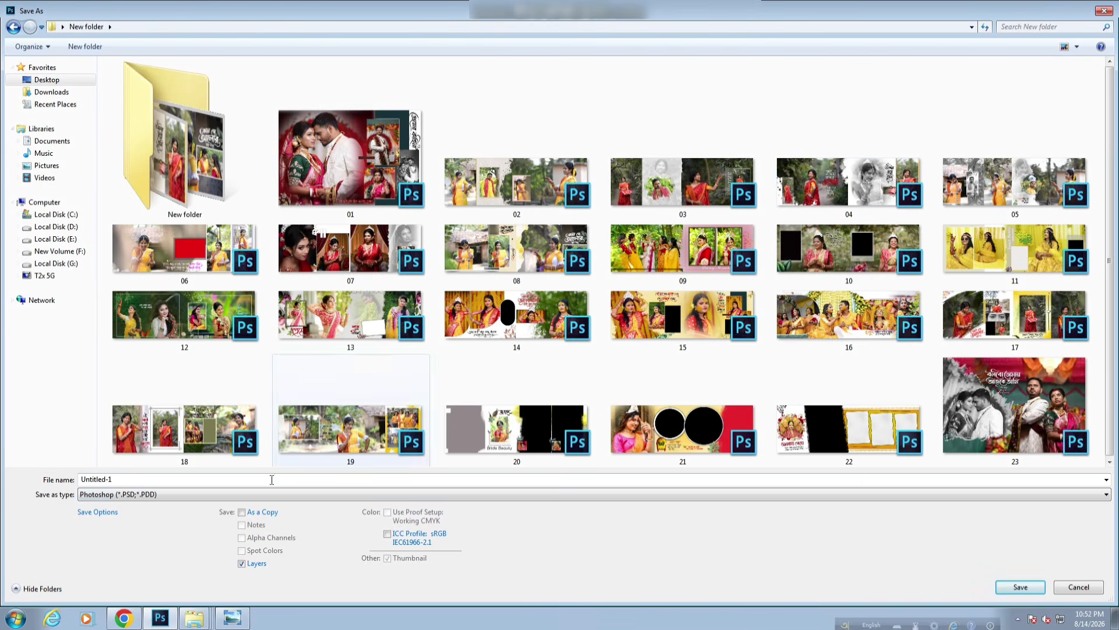
text(fff)
click(1020, 587)
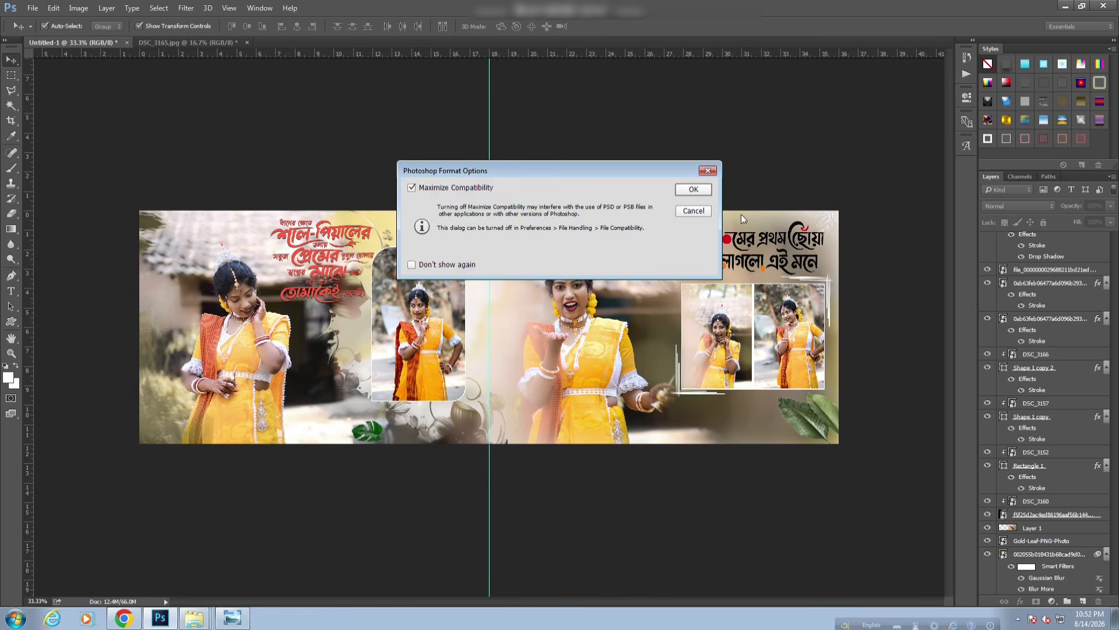
click(690, 190)
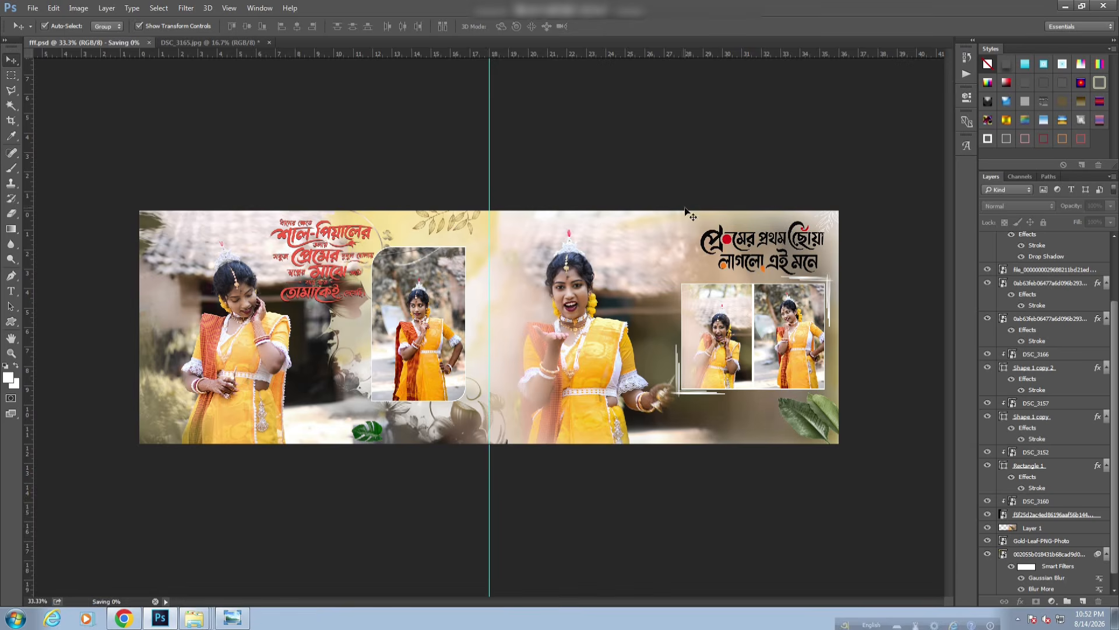
- Minimize the open windows and open the desktop's New folder that holds the saved album file
click(1065, 6)
click(1068, 6)
click(1067, 6)
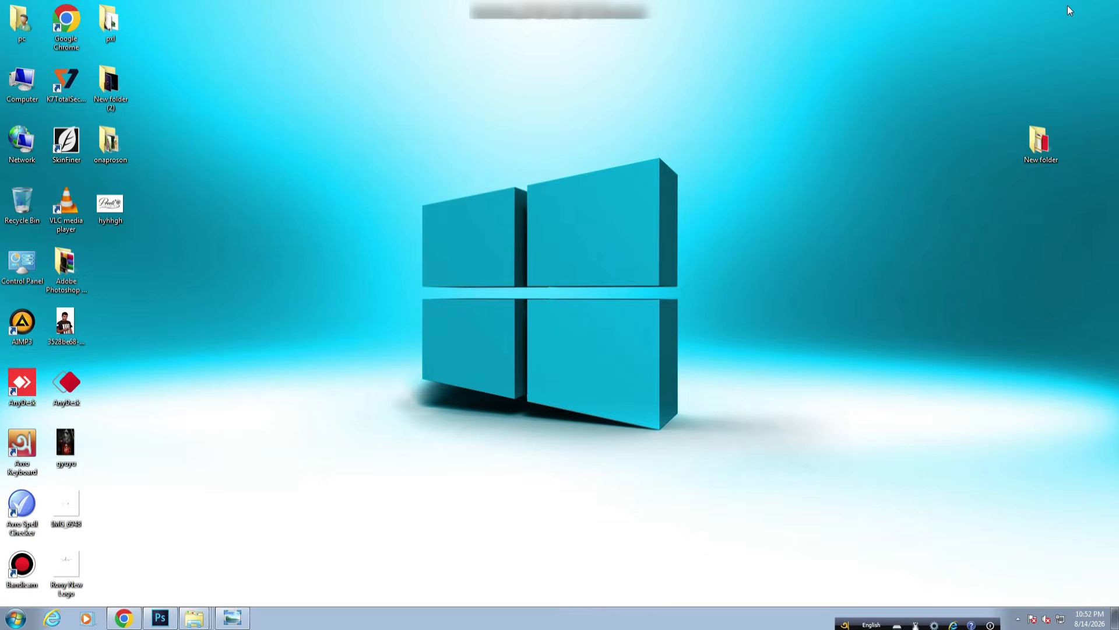
double_click(1035, 141)
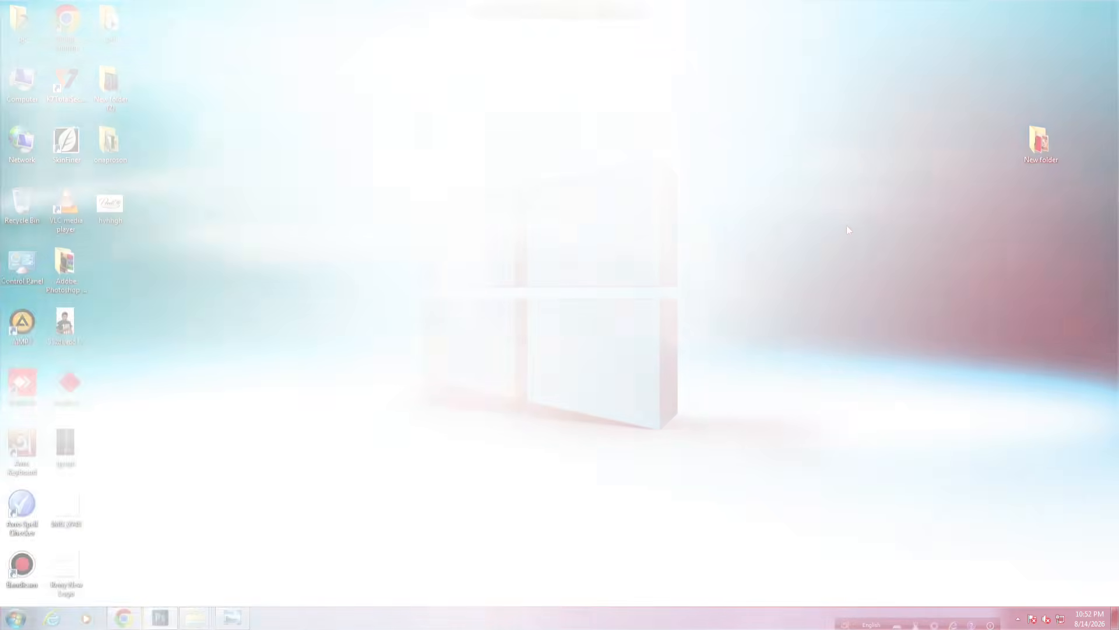